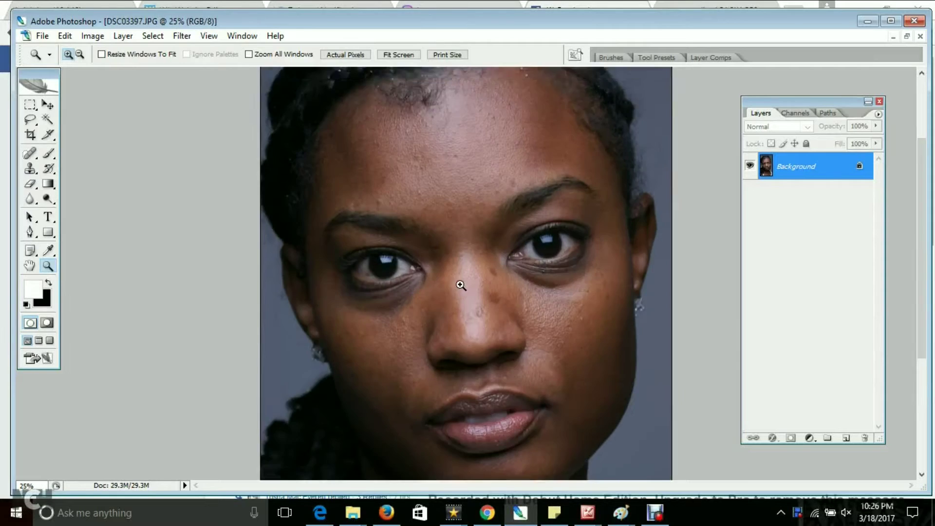
# - Duplicate the Background layer twice to make Background copy and Background copy 2
pyautogui.rightClick(812, 166)
pyautogui.click(820, 212)
pyautogui.press('Return')
pyautogui.rightClick(796, 171)
pyautogui.click(820, 212)
pyautogui.press('Return')
# - Apply a Gaussian Blur of radius 22.4 to Background copy
pyautogui.click(823, 193)
pyautogui.click(182, 36)
pyautogui.click(384, 215)
pyautogui.click(410, 262)
pyautogui.moveTo(376, 304); pyautogui.dragTo(433, 304)
pyautogui.press('Return')
# - Apply Image onto Background copy 2 using Subtract with scale 1.25
pyautogui.click(823, 166)
pyautogui.click(97, 36)
pyautogui.click(105, 96)
pyautogui.doubleClick(501, 236)
pyautogui.write('1.25')
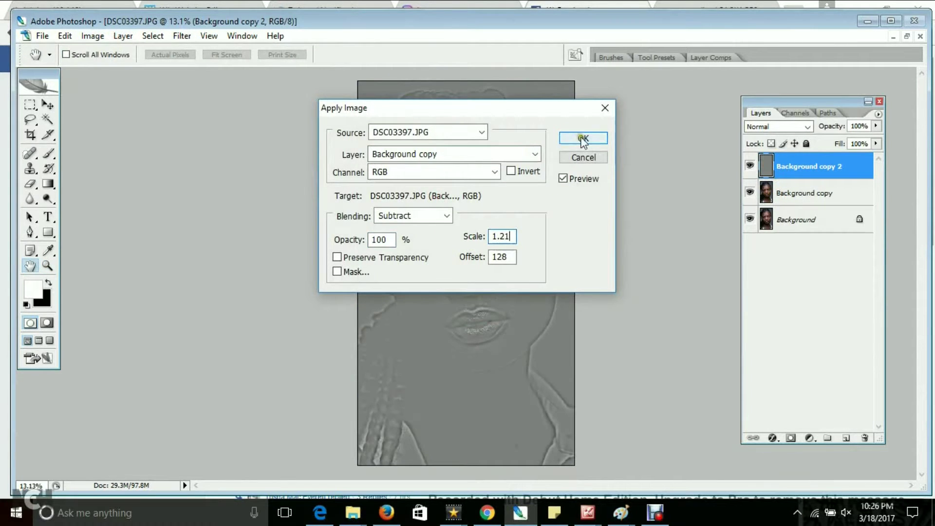
pyautogui.click(583, 138)
# - Set Background copy 2 to Linear Light, then reselect Background copy and zoom into the face
pyautogui.click(778, 127)
pyautogui.click(763, 325)
pyautogui.click(458, 256)
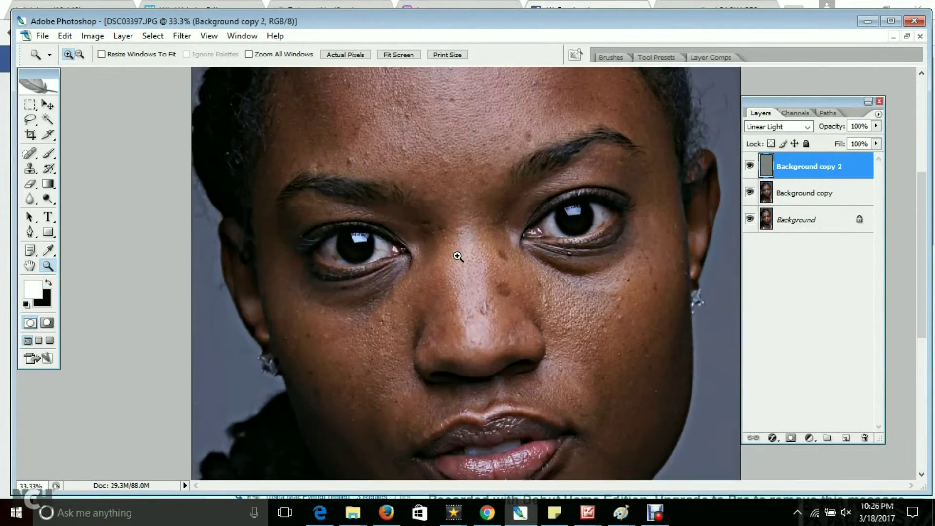
pyautogui.hotkey('alt', '[')
# - Lasso and feather a cheek area, then Gaussian-blur it at radius 81.8
pyautogui.press('l')
pyautogui.moveTo(376, 171); pyautogui.dragTo(336, 180)
pyautogui.hotkey('alt', 'ctrl', 'd')
pyautogui.click(524, 171)
pyautogui.click(182, 36)
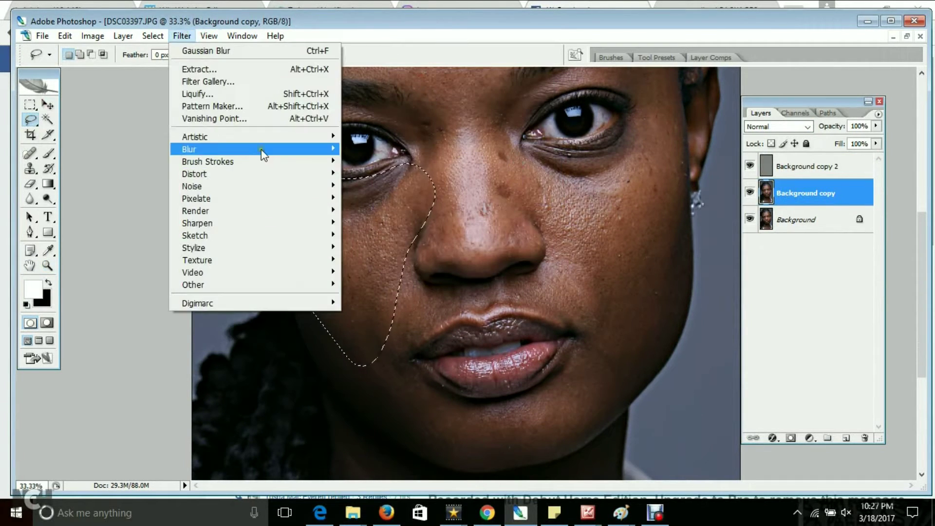
pyautogui.click(370, 196)
pyautogui.moveTo(493, 105); pyautogui.dragTo(712, 91)
pyautogui.moveTo(653, 292)
pyautogui.mouseDown()
pyautogui.moveTo(710, 291)
pyautogui.moveTo(695, 294)
pyautogui.mouseUp()
pyautogui.click(761, 107)
# - Outline the right cheek area, then zoom the view toward the forehead
pyautogui.moveTo(533, 156)
pyautogui.mouseDown()
pyautogui.moveTo(668, 281)
pyautogui.moveTo(550, 173)
pyautogui.mouseUp()
pyautogui.click(182, 35)
pyautogui.moveTo(189, 149)
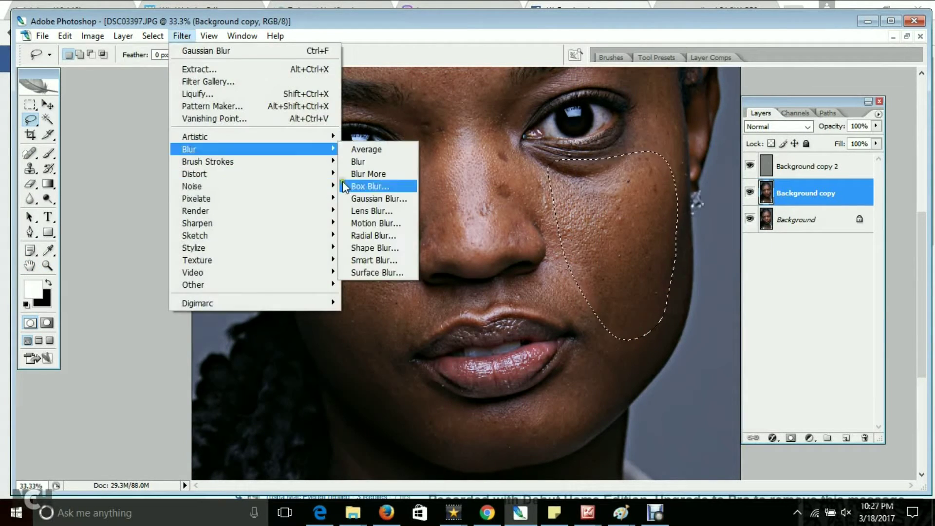
pyautogui.press('Escape')
pyautogui.press('z')
pyautogui.keyDown('alt'); pyautogui.click(124, 202); pyautogui.keyUp('alt')
# - Lasso the forehead area and bring up Gaussian Blur for it
pyautogui.press('l')
pyautogui.moveTo(356, 202); pyautogui.dragTo(518, 184)
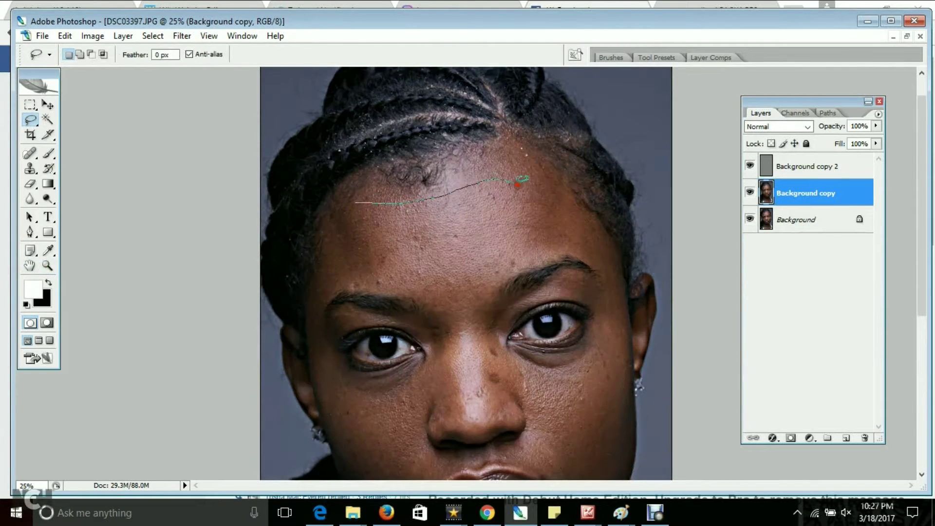
pyautogui.moveTo(347, 238); pyautogui.dragTo(349, 241)
pyautogui.rightClick(417, 219)
pyautogui.press('Escape')
pyautogui.click(181, 36)
pyautogui.click(375, 203)
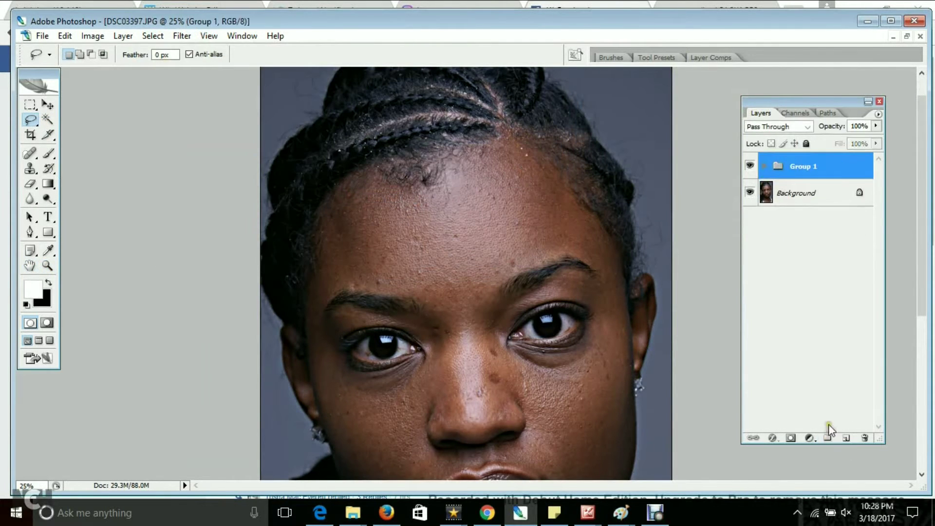
# - Zoom in on the forehead and switch to the Healing Brush
pyautogui.click(803, 219)
pyautogui.scroll(-3, 466, 273)
pyautogui.scroll(3, 465, 273)
pyautogui.press('z')
pyautogui.click(445, 233)
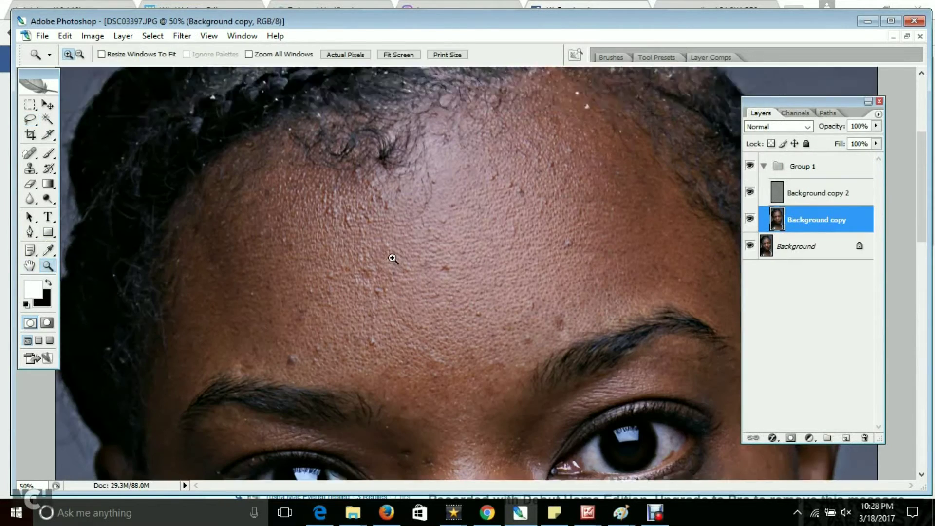
pyautogui.press('j')
# - Set the brush diameter to 67 px and target the Background copy 2 texture layer
pyautogui.click(109, 55)
pyautogui.moveTo(86, 91); pyautogui.dragTo(80, 93)
pyautogui.press('Return')
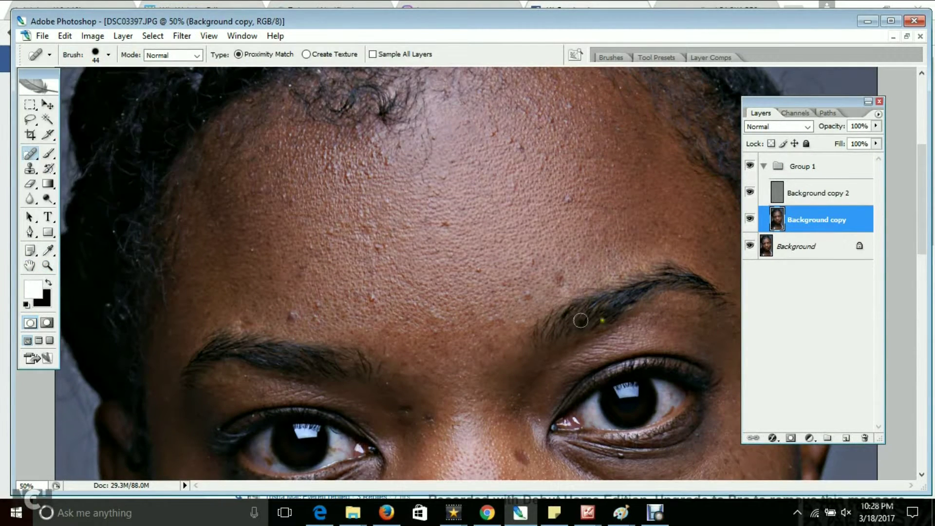
pyautogui.hotkey('alt', ']')
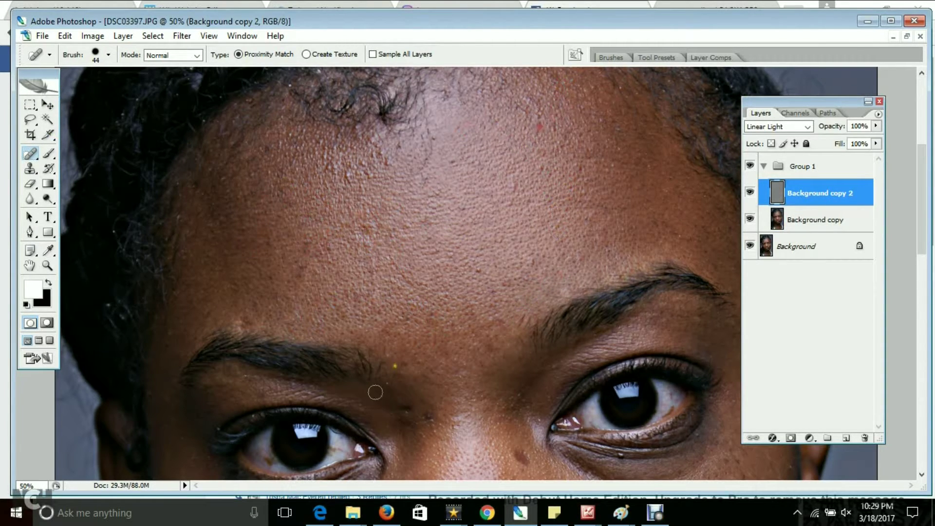
pyautogui.scroll(-5, 539, 127)
pyautogui.scroll(-1, 698, 267)
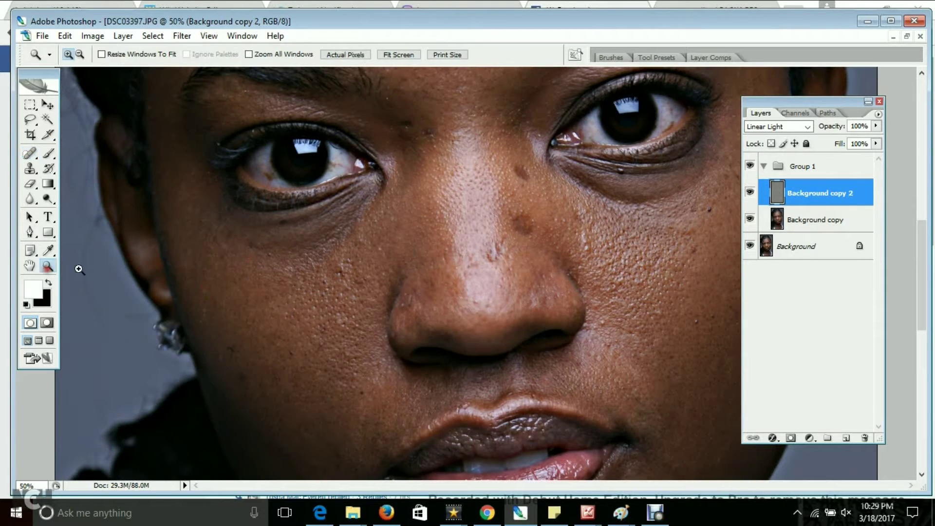
# - Zoom in on the lower lip and set the healing brush to 14 px
pyautogui.click(47, 265)
pyautogui.click(478, 253)
pyautogui.click(459, 293)
pyautogui.press('j')
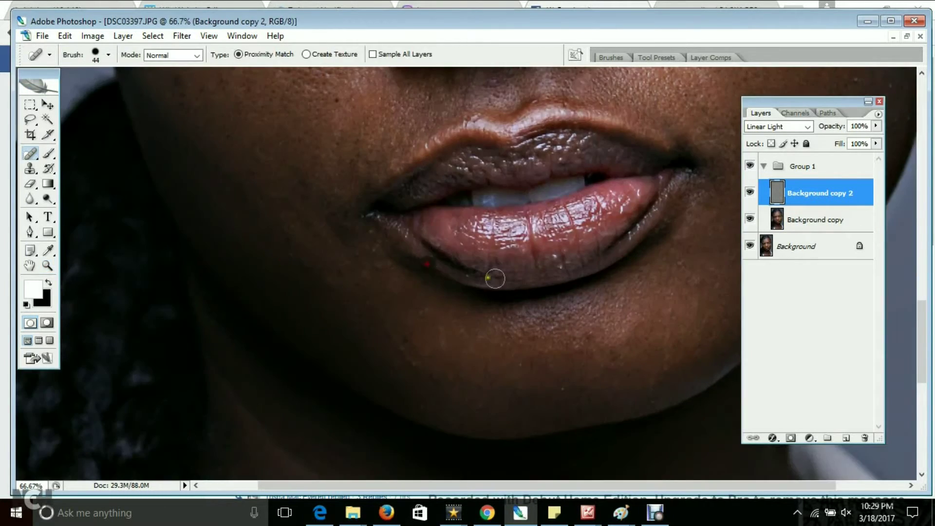
pyautogui.click(48, 265)
pyautogui.click(504, 298)
pyautogui.press('j')
pyautogui.click(108, 55)
pyautogui.write('14')
pyautogui.press('Return')
# - Zoom into the forehead hairline and heal flaws along the braid
pyautogui.press('z')
pyautogui.hotkey('ctrl', '0')
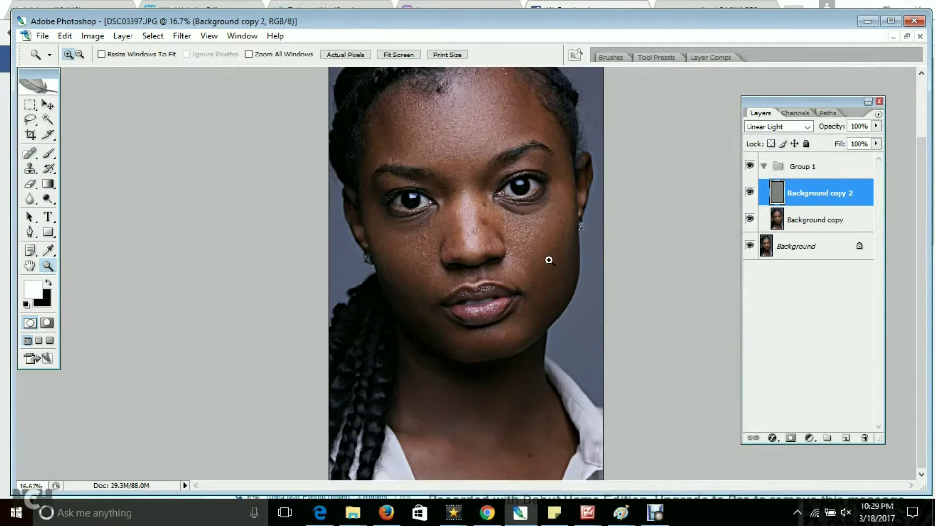
pyautogui.click(515, 251)
pyautogui.click(540, 191)
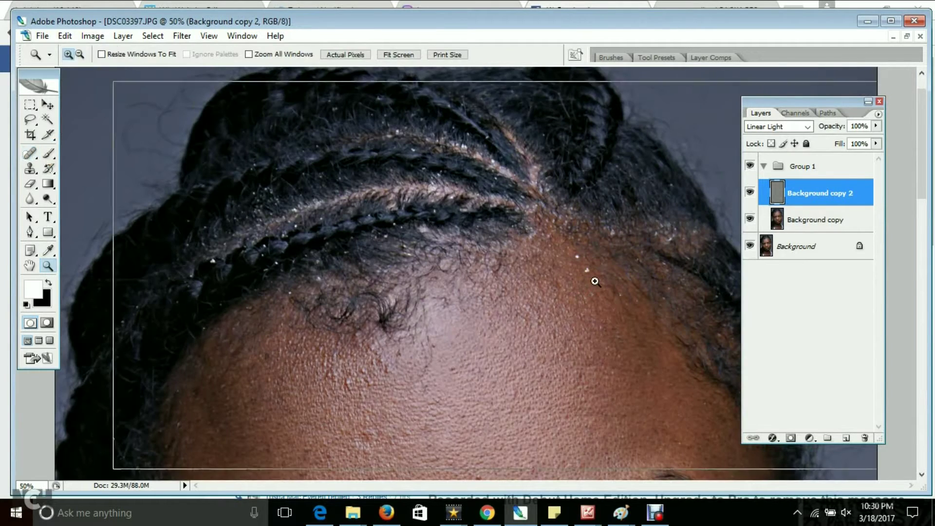
pyautogui.click(592, 276)
pyautogui.click(29, 153)
pyautogui.click(108, 54)
pyautogui.press('Return')
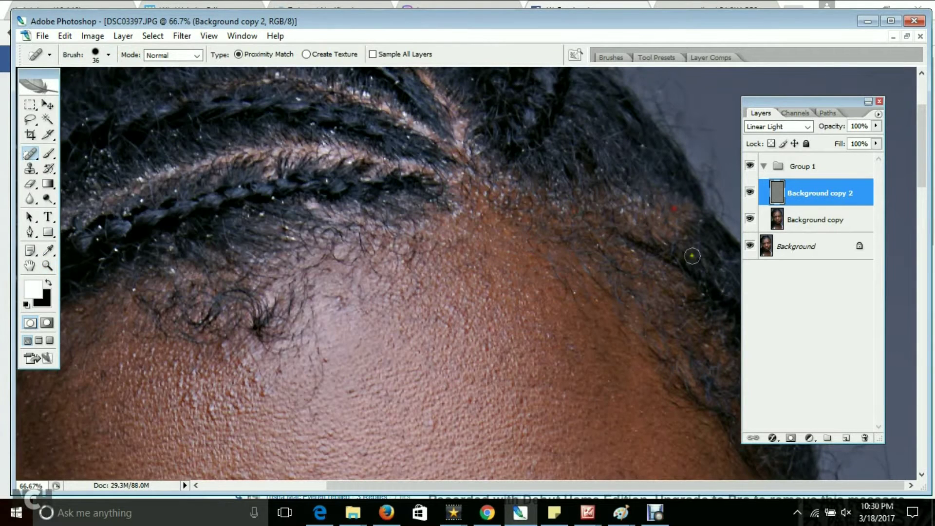
pyautogui.moveTo(251, 224); pyautogui.dragTo(301, 199)
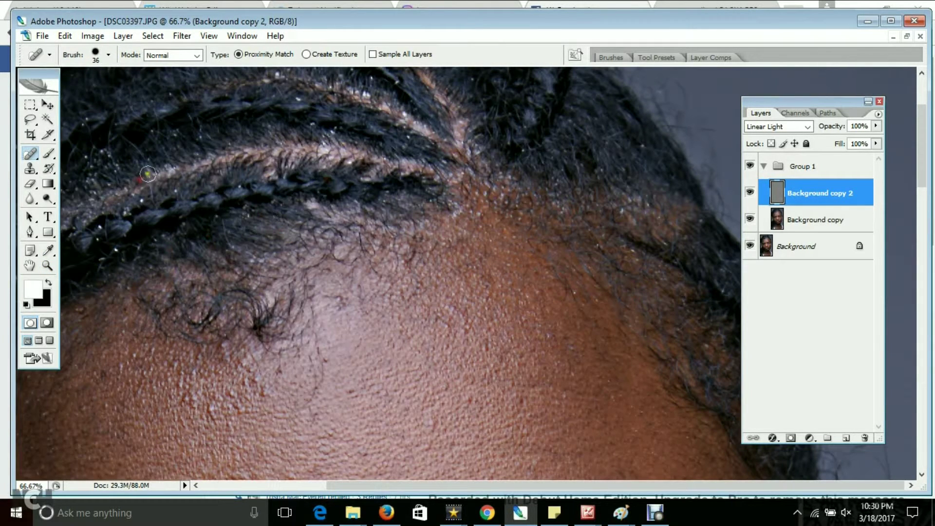
# - Heal flecks in the hair at the hairline at 100% zoom
pyautogui.press('z')
pyautogui.hotkey('ctrl', '0')
pyautogui.click(401, 142)
pyautogui.moveTo(370, 146); pyautogui.dragTo(584, 243)
pyautogui.click(188, 282)
pyautogui.press('j')
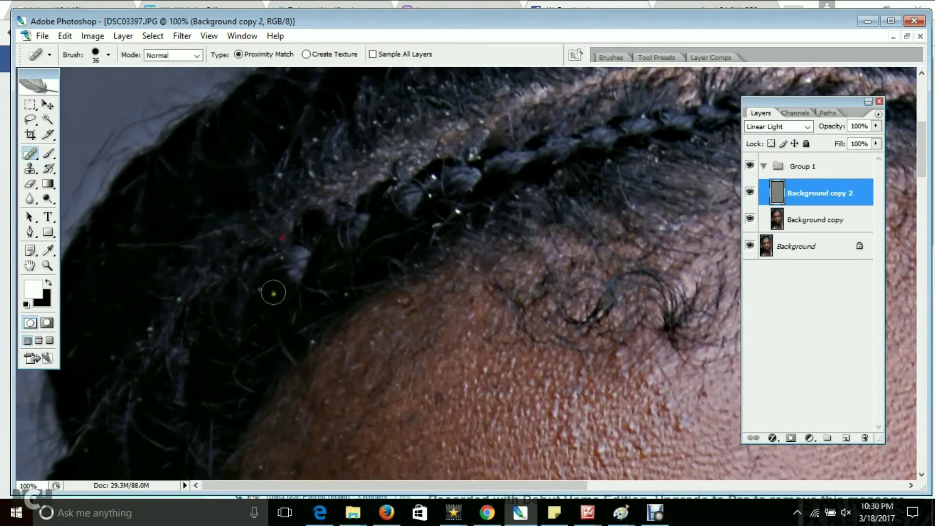
pyautogui.moveTo(280, 133); pyautogui.dragTo(325, 170)
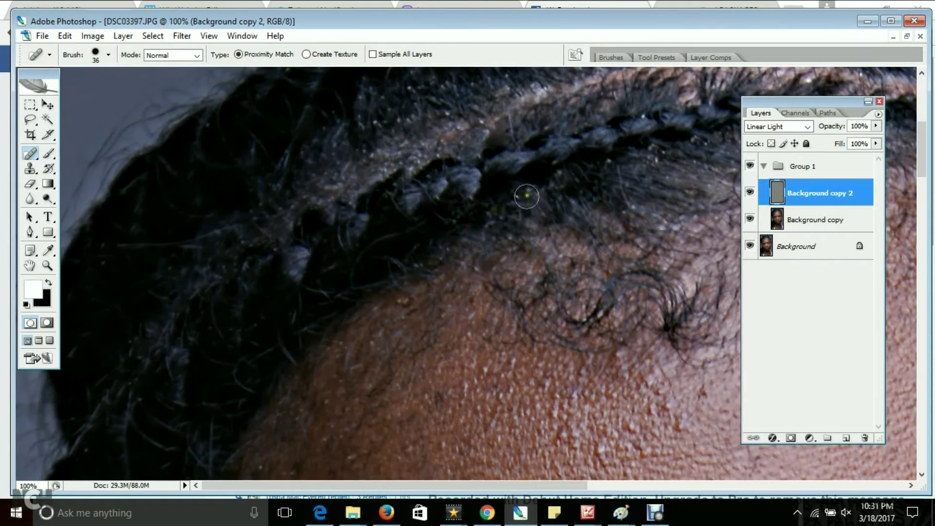
# - Zoom back in on the hairline at 100% and switch to the Clone Stamp
pyautogui.click(43, 268)
pyautogui.hotkey('ctrl', '0')
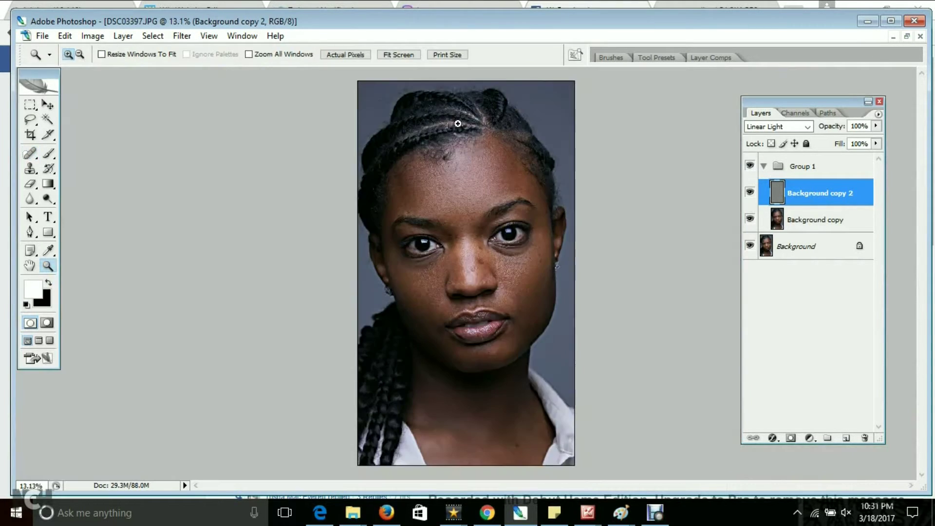
pyautogui.click(457, 121)
pyautogui.click(477, 167)
pyautogui.click(297, 258)
pyautogui.press('j')
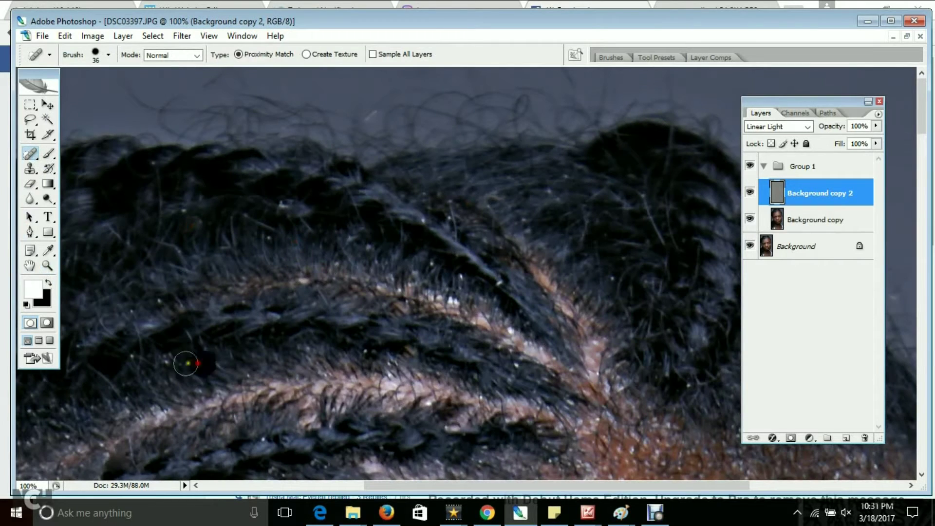
pyautogui.press('s')
pyautogui.press('Return')
pyautogui.press('Return')
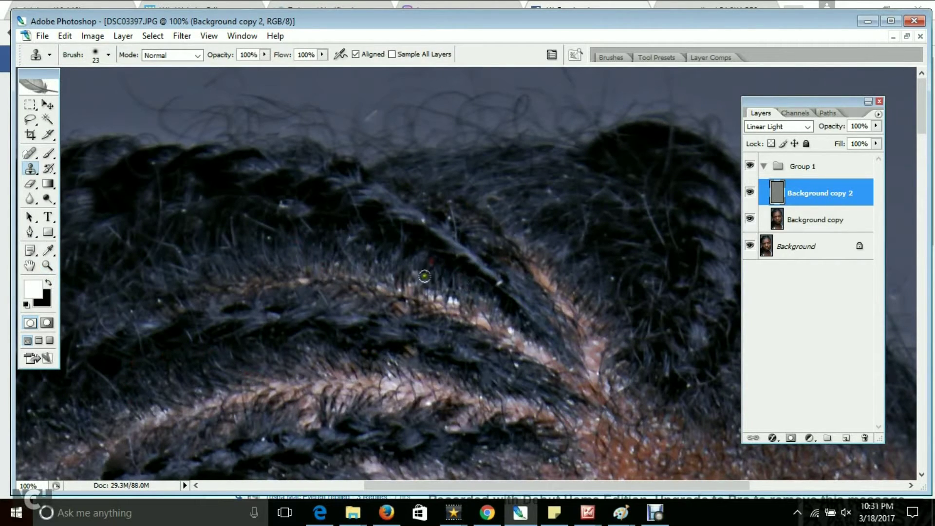
# - Zoom in closely on the hairline braids with the Clone Stamp ready
pyautogui.click(48, 265)
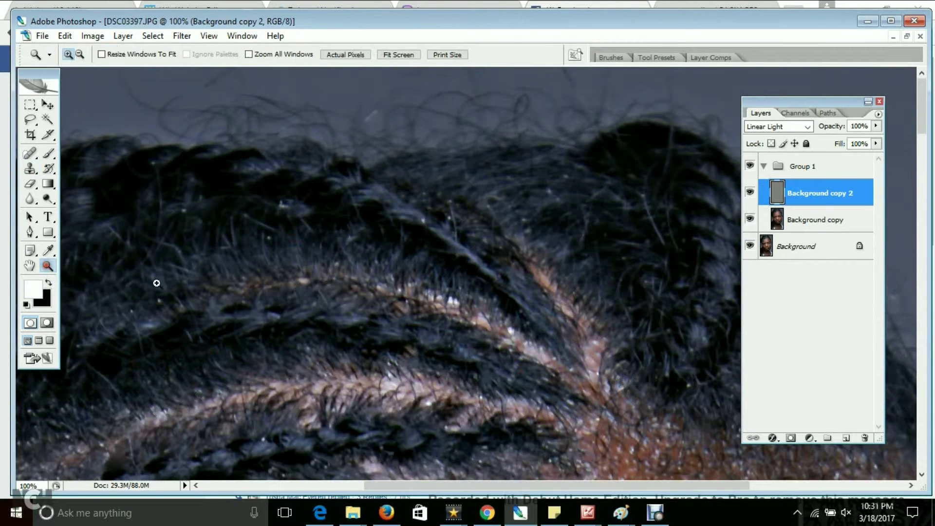
pyautogui.hotkey('ctrl', '0')
pyautogui.click(492, 171)
pyautogui.click(482, 181)
pyautogui.click(482, 182)
pyautogui.click(482, 181)
pyautogui.click(482, 181)
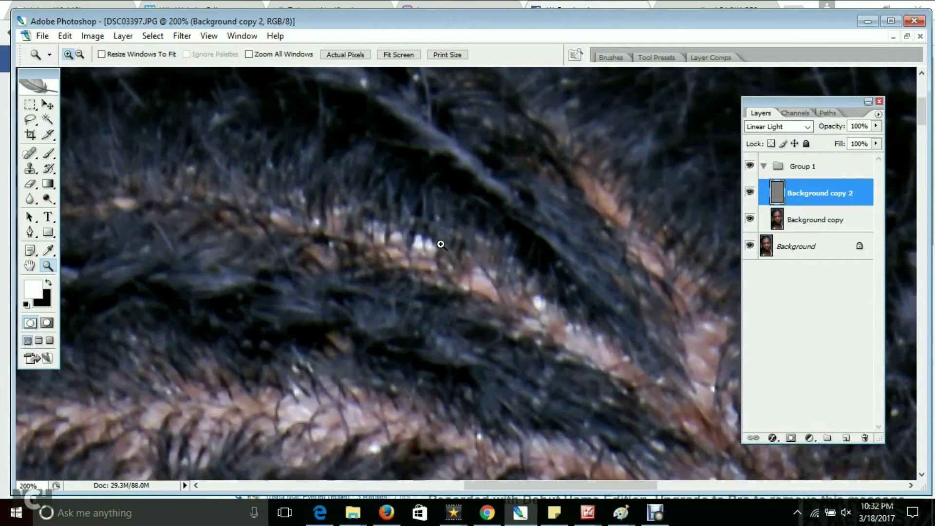
pyautogui.press('s')
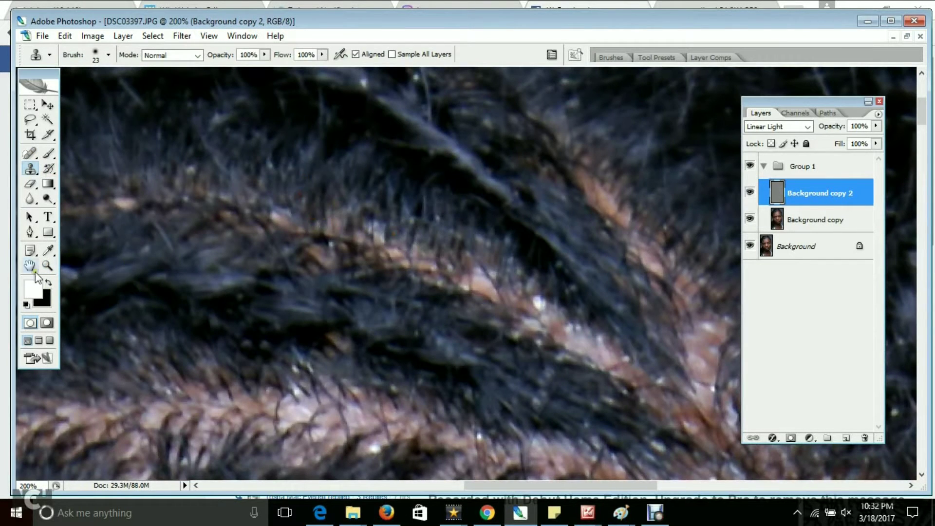
# - Reframe on the hairline and alternate between Spot Healing Brush and Clone Stamp
pyautogui.press('z')
pyautogui.hotkey('ctrl', '0')
pyautogui.click(522, 165)
pyautogui.click(25, 155)
pyautogui.press('s')
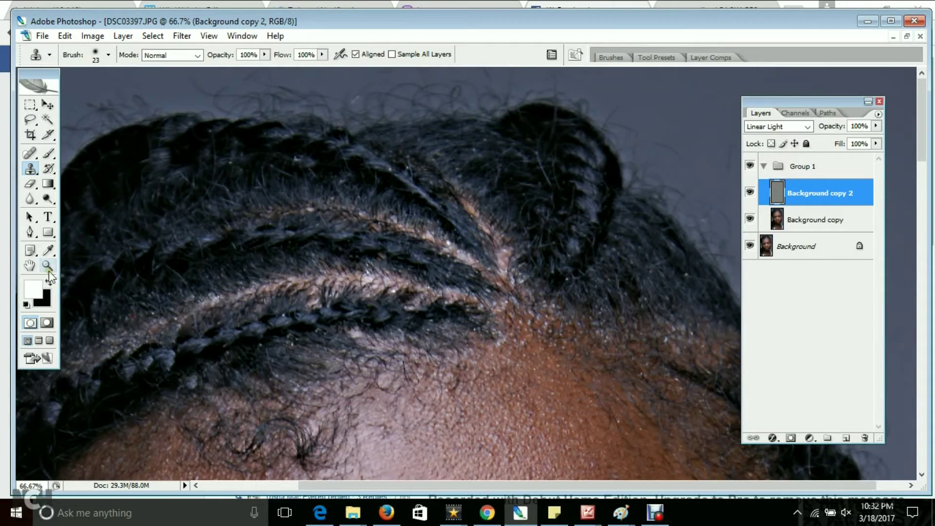
# - Fit the portrait and toggle Group 1's visibility to compare before and after
pyautogui.press('z')
pyautogui.hotkey('ctrl', '0')
pyautogui.click(420, 306)
pyautogui.hotkey('ctrl', '0')
pyautogui.click(750, 166)
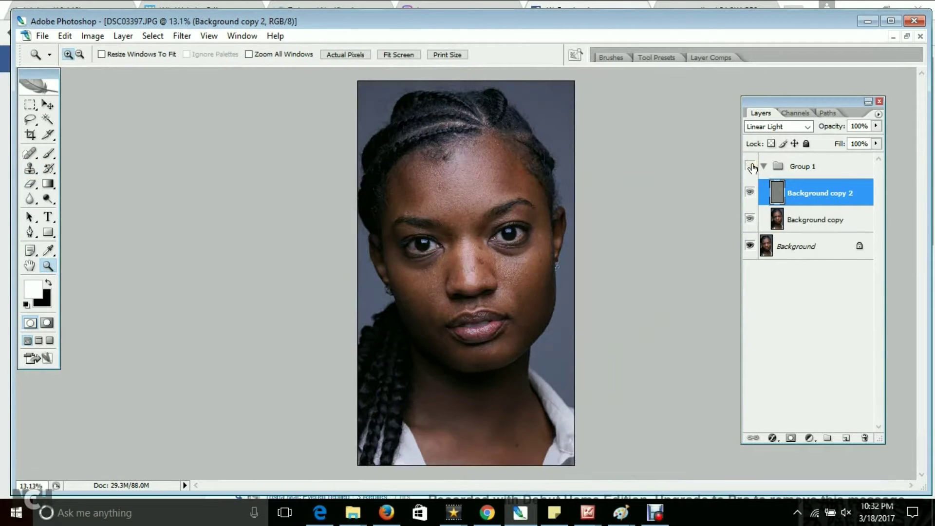
pyautogui.click(749, 166)
pyautogui.click(749, 166)
pyautogui.click(750, 166)
pyautogui.click(749, 166)
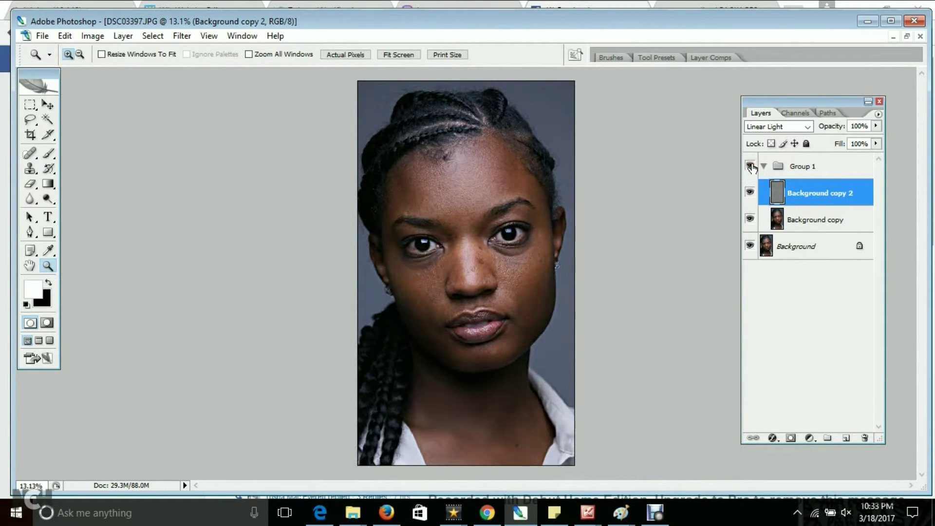
# - Zoom toward the nose with the Spot Healing Brush selected
pyautogui.click(526, 382)
pyautogui.click(493, 264)
pyautogui.press('j')
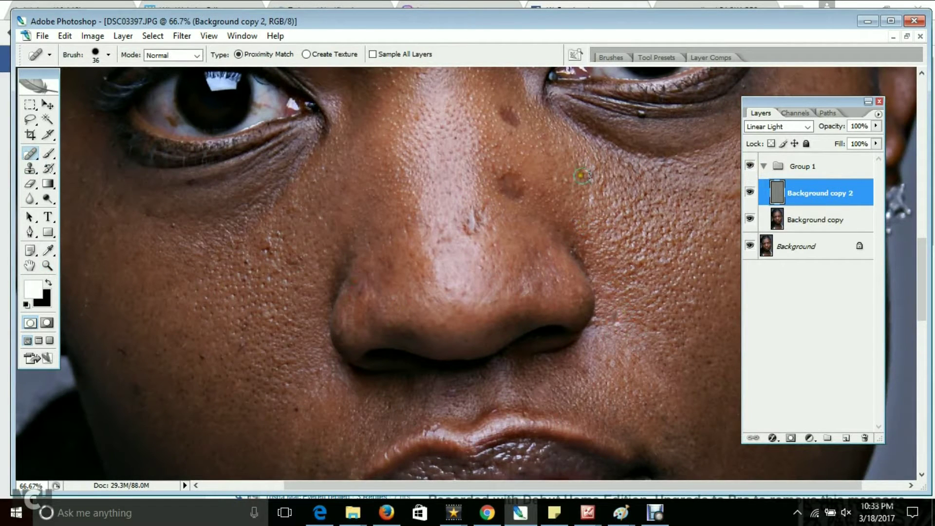
# - Zoom in on the face and move the Layers panel further right
pyautogui.press('z')
pyautogui.hotkey('ctrl', '0')
pyautogui.click(487, 283)
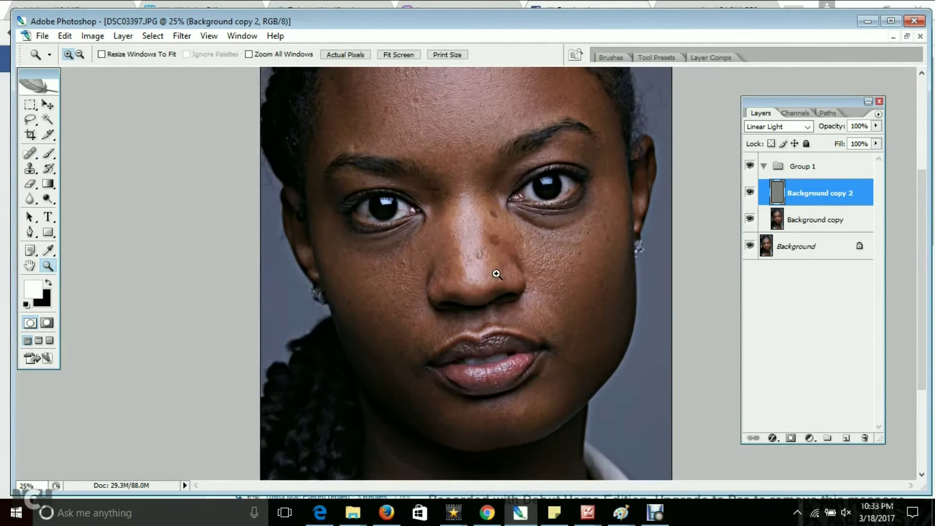
pyautogui.click(486, 282)
pyautogui.moveTo(790, 105); pyautogui.dragTo(843, 95)
pyautogui.press('j')
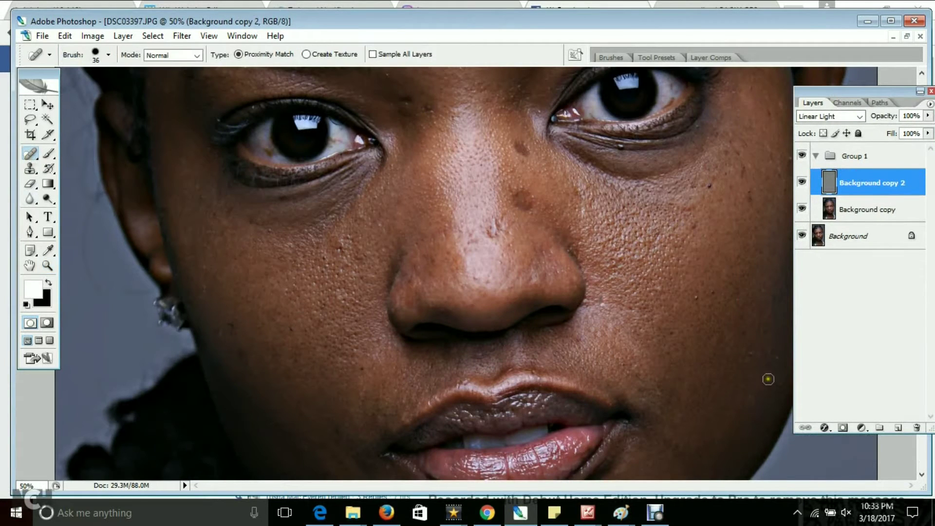
# - Zoom in closely on one eye and switch to the Clone Stamp
pyautogui.press('z')
pyautogui.hotkey('ctrl', '0')
pyautogui.click(549, 198)
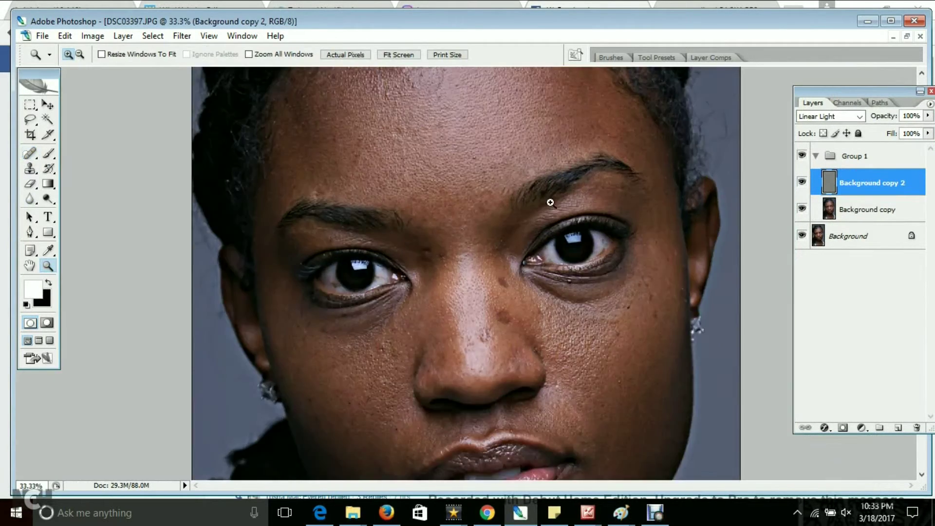
pyautogui.click(618, 286)
pyautogui.click(76, 237)
pyautogui.press('j')
pyautogui.click(108, 55)
pyautogui.click(440, 226)
pyautogui.press('s')
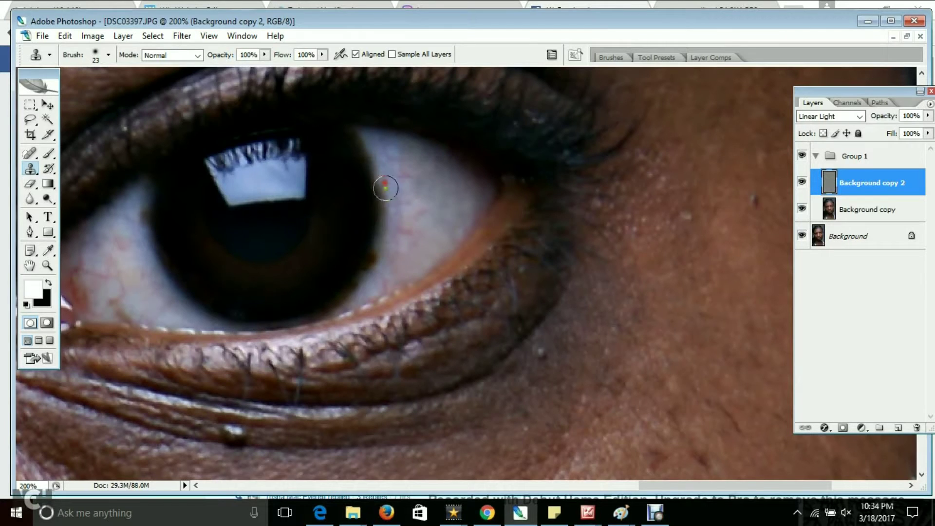
# - Clone over the red veins in the eye white, then reframe on the eye
pyautogui.moveTo(385, 184); pyautogui.dragTo(402, 251)
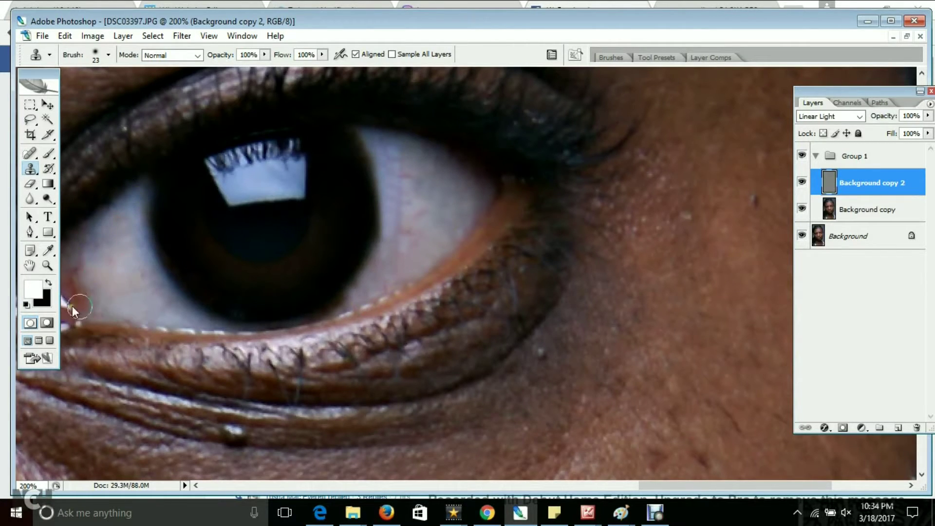
pyautogui.press('z')
pyautogui.rightClick(142, 272)
pyautogui.click(173, 284)
pyautogui.click(396, 229)
pyautogui.click(261, 276)
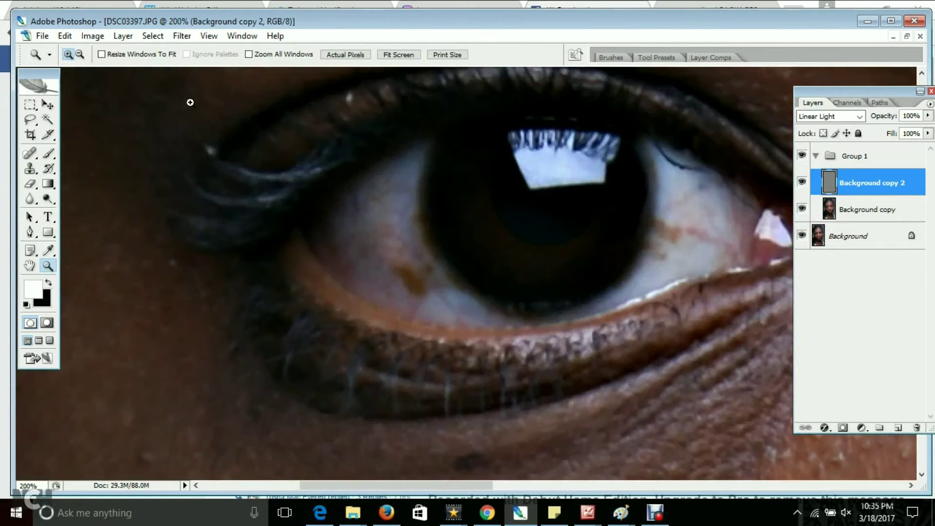
pyautogui.press('s')
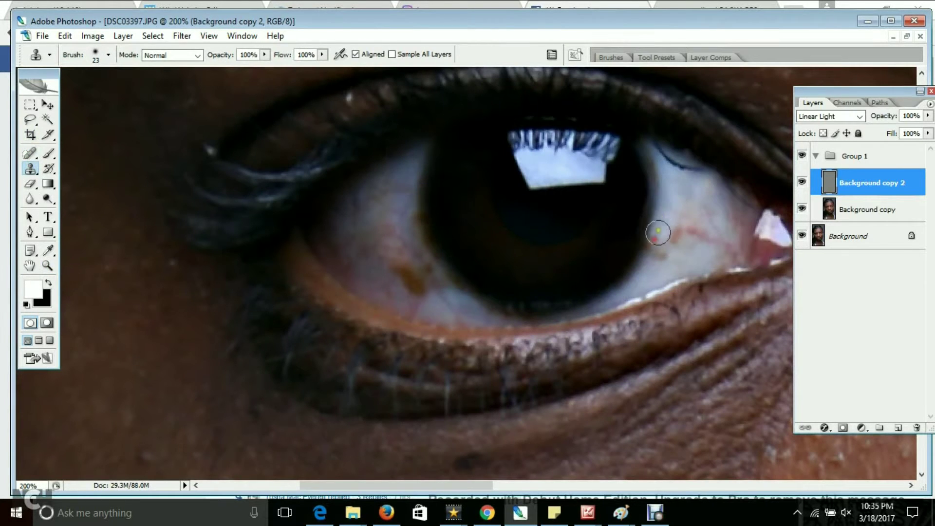
# - Clone out veins right of the iris and the brown spot, brightening the eye white
pyautogui.moveTo(653, 240); pyautogui.dragTo(706, 240)
pyautogui.moveTo(447, 304); pyautogui.dragTo(407, 197)
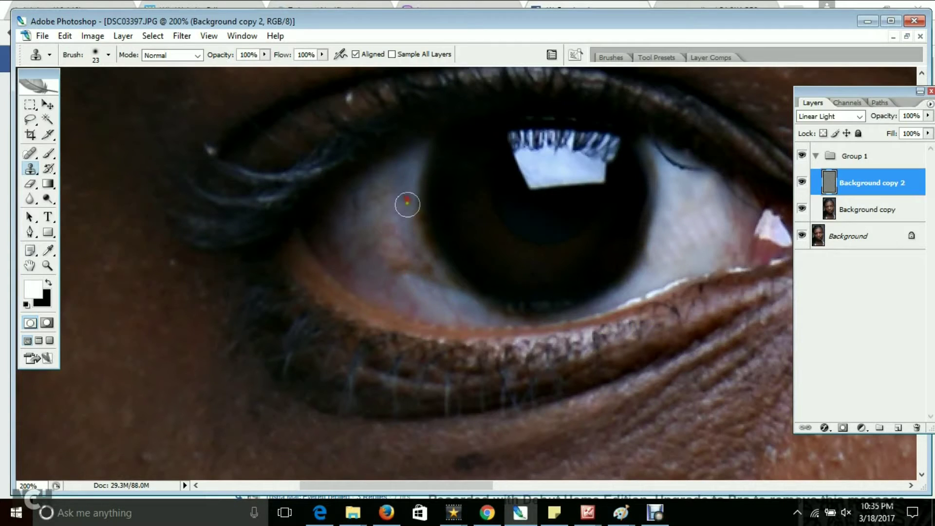
pyautogui.moveTo(452, 304); pyautogui.dragTo(422, 258)
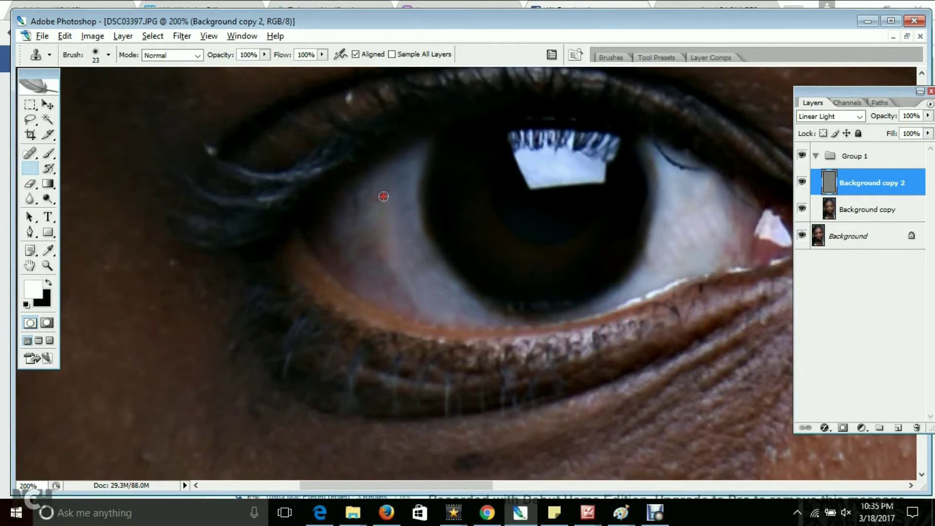
pyautogui.moveTo(384, 197); pyautogui.dragTo(413, 306)
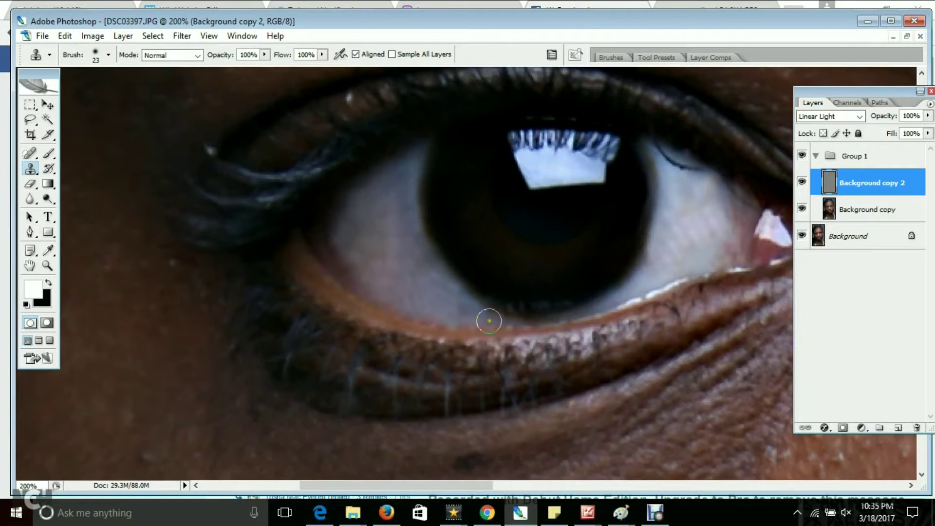
pyautogui.press('z')
pyautogui.hotkey('ctrl', '0')
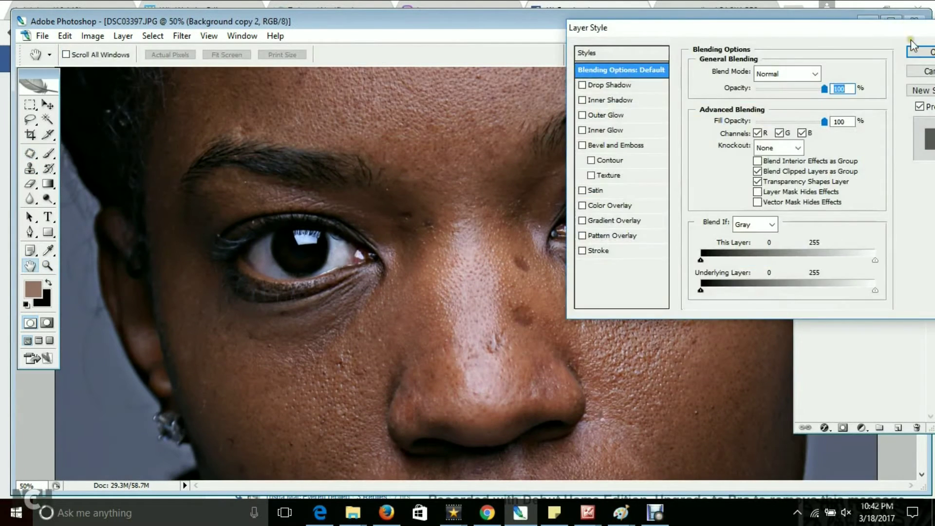
# - Try brushing brown skin tone over the right cheek, then undo it
pyautogui.click(911, 46)
pyautogui.click(48, 153)
pyautogui.moveTo(569, 273)
pyautogui.mouseDown()
pyautogui.moveTo(662, 239)
pyautogui.moveTo(663, 296)
pyautogui.moveTo(700, 363)
pyautogui.mouseUp()
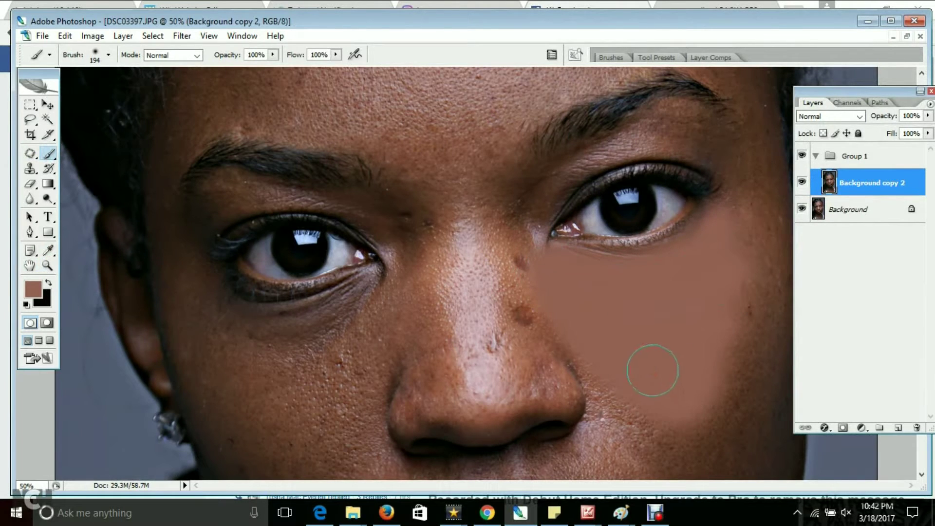
pyautogui.press('z')
pyautogui.rightClick(161, 314)
pyautogui.click(191, 320)
pyautogui.click(64, 35)
pyautogui.click(68, 65)
# - On a fresh copy of the photo layer, paint skin tone over the right cheek at 74% brush opacity
pyautogui.rightClick(864, 182)
pyautogui.click(821, 224)
pyautogui.press('Return')
pyautogui.hotkey('ctrl', '+')
pyautogui.hotkey('ctrl', '+')
pyautogui.hotkey('ctrl', '+')
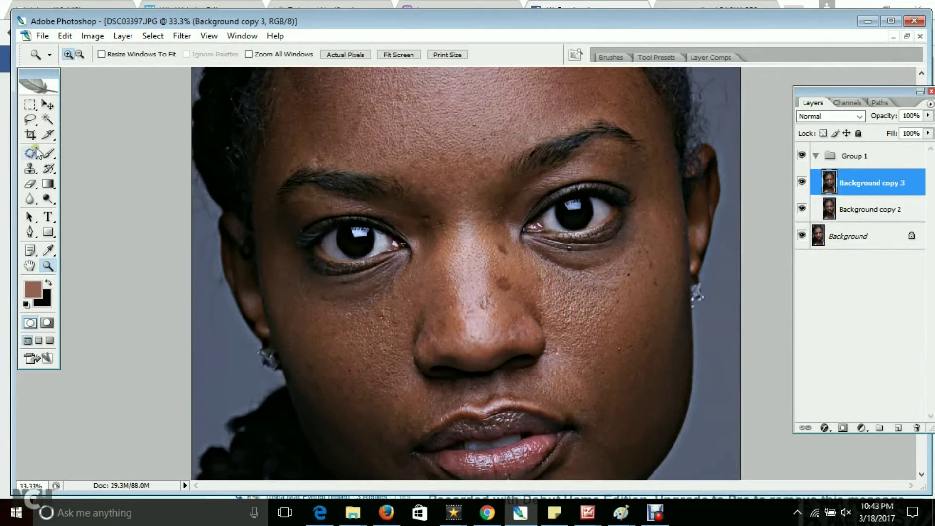
pyautogui.press('b')
pyautogui.moveTo(256, 68); pyautogui.dragTo(255, 69)
pyautogui.click(108, 55)
pyautogui.moveTo(531, 253)
pyautogui.mouseDown()
pyautogui.moveTo(665, 237)
pyautogui.moveTo(511, 246)
pyautogui.mouseUp()
pyautogui.click(48, 265)
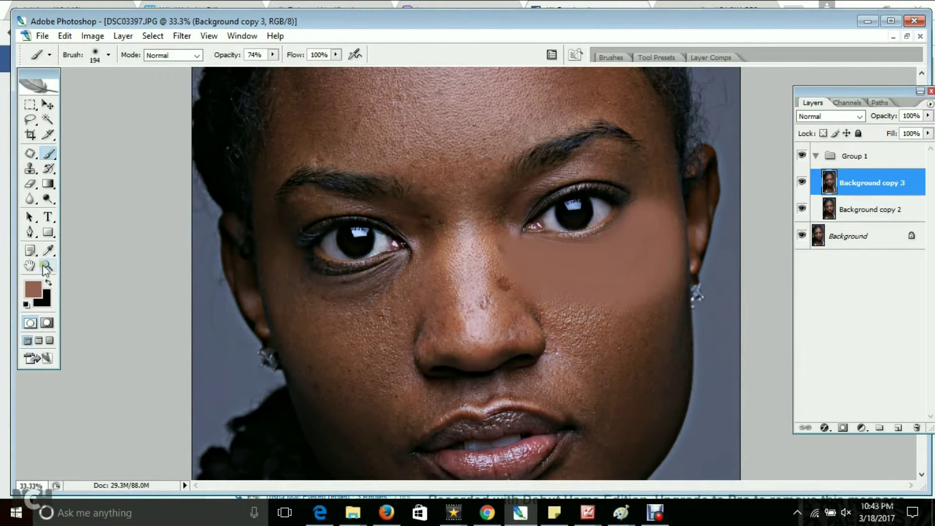
# - Halve the paint layer's fill, merge Background copy 3 into copy 2, and duplicate it as Background copy 4
pyautogui.click(398, 55)
pyautogui.moveTo(927, 133); pyautogui.dragTo(883, 167)
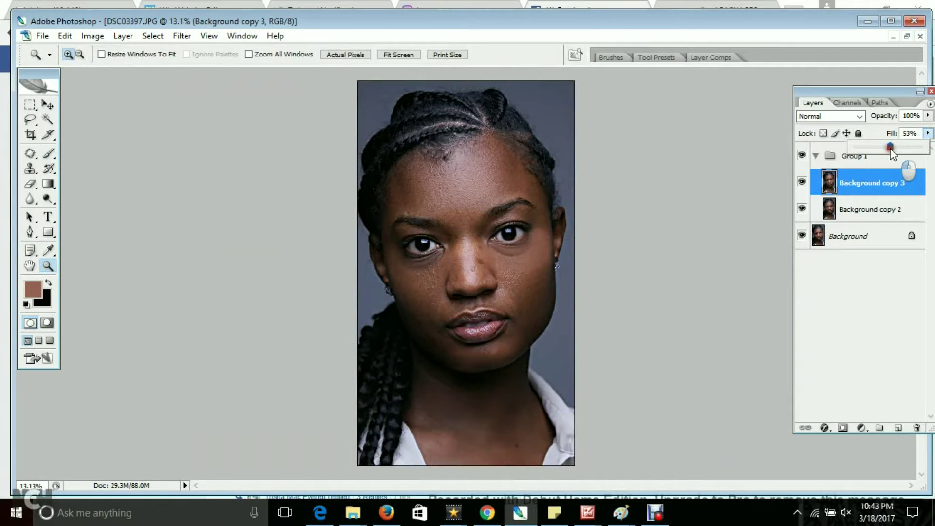
pyautogui.keyDown('shift'); pyautogui.click(866, 209); pyautogui.keyUp('shift')
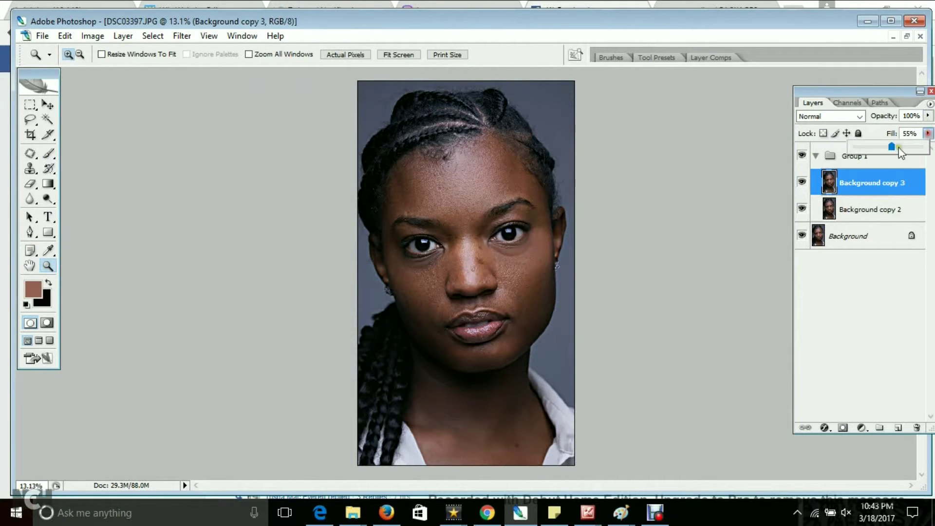
pyautogui.rightClick(874, 209)
pyautogui.click(752, 459)
pyautogui.rightClick(766, 181)
pyautogui.click(759, 222)
pyautogui.click(595, 139)
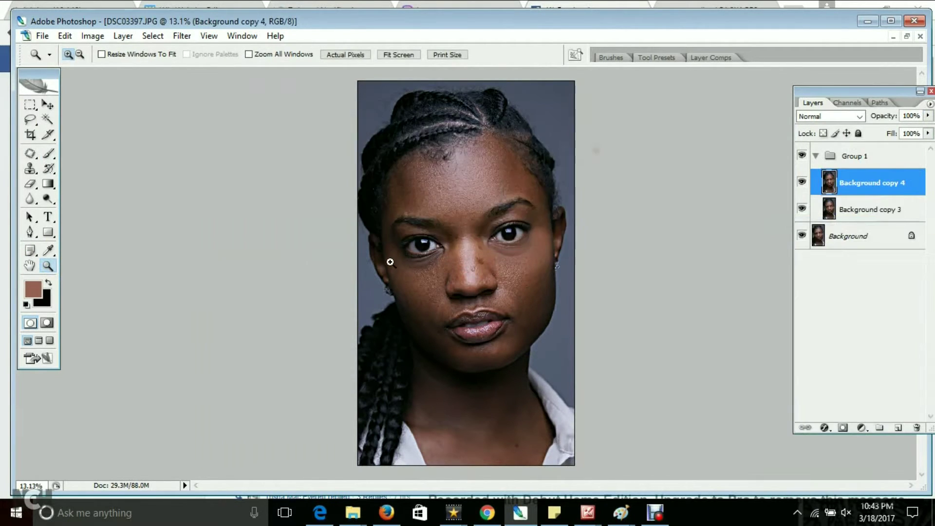
# - Paint skin tone under the left-hand eye and lower the layer fill to 45%
pyautogui.hotkey('ctrl', '+')
pyautogui.hotkey('ctrl', '+')
pyautogui.hotkey('ctrl', '+')
pyautogui.press('b')
pyautogui.moveTo(404, 222); pyautogui.dragTo(281, 222)
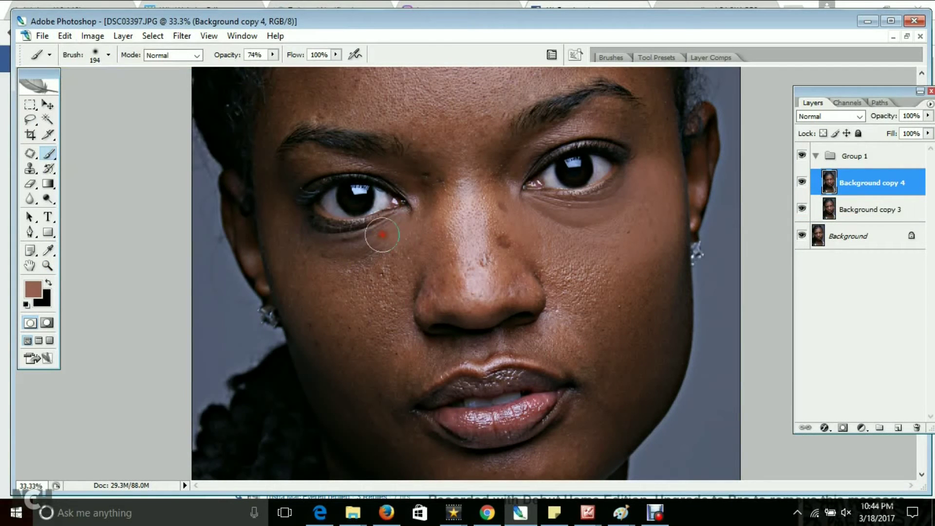
pyautogui.press('z')
pyautogui.rightClick(292, 257)
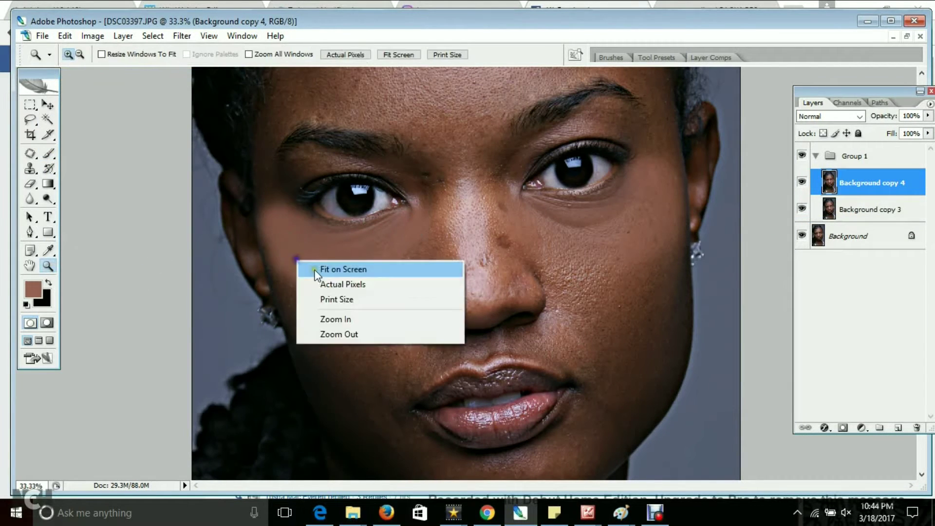
pyautogui.click(334, 268)
pyautogui.moveTo(927, 133); pyautogui.dragTo(904, 155)
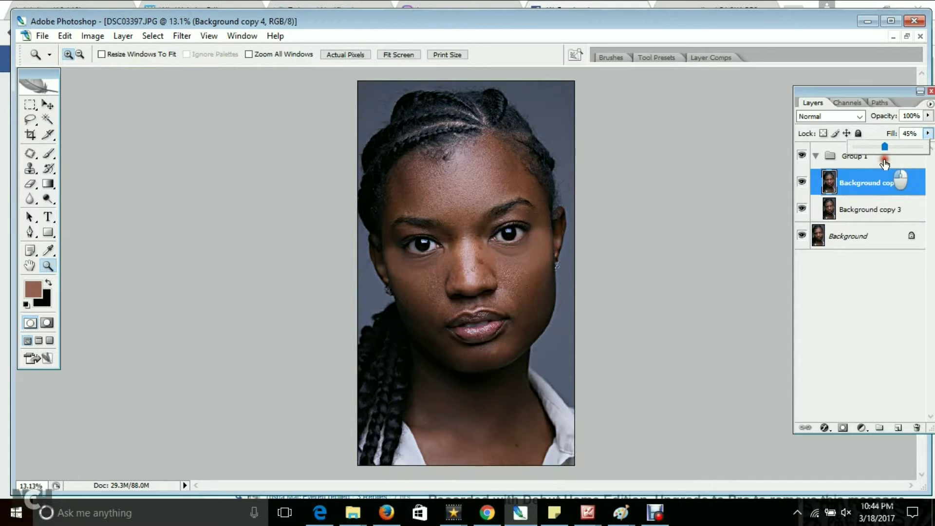
# - Merge the painted layers and outline a rough cheek area with the Patch tool
pyautogui.rightClick(862, 184)
pyautogui.click(740, 458)
pyautogui.click(473, 241)
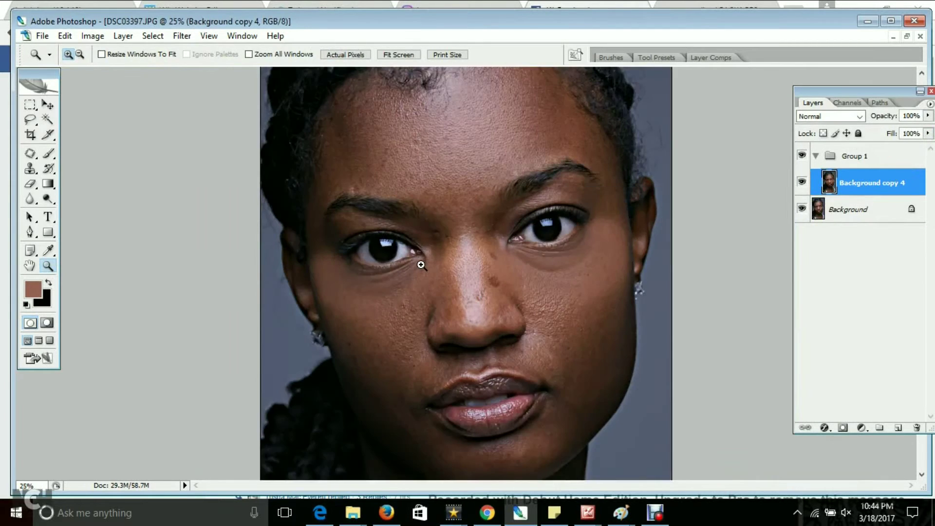
pyautogui.click(419, 265)
pyautogui.hotkey('ctrl', '+')
pyautogui.click(30, 153)
pyautogui.moveTo(173, 217); pyautogui.dragTo(213, 298)
# - Patch the selected right-cheek area with nearby skin
pyautogui.press('z')
pyautogui.rightClick(224, 293)
pyautogui.click(239, 301)
pyautogui.hotkey('ctrl', '+')
pyautogui.hotkey('ctrl', '+')
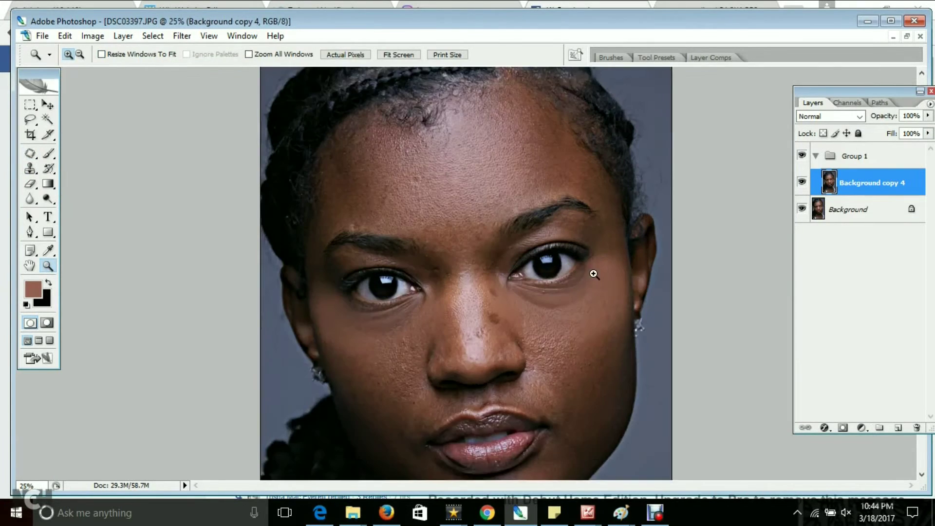
pyautogui.hotkey('ctrl', '+')
pyautogui.press('j')
pyautogui.moveTo(637, 264); pyautogui.dragTo(635, 270)
# - Patch the rough left-hand cheek with smoother skin and deselect
pyautogui.hotkey('ctrl', 'd')
pyautogui.press('z')
pyautogui.hotkey('ctrl', '0')
pyautogui.hotkey('ctrl', '+')
pyautogui.hotkey('ctrl', '+')
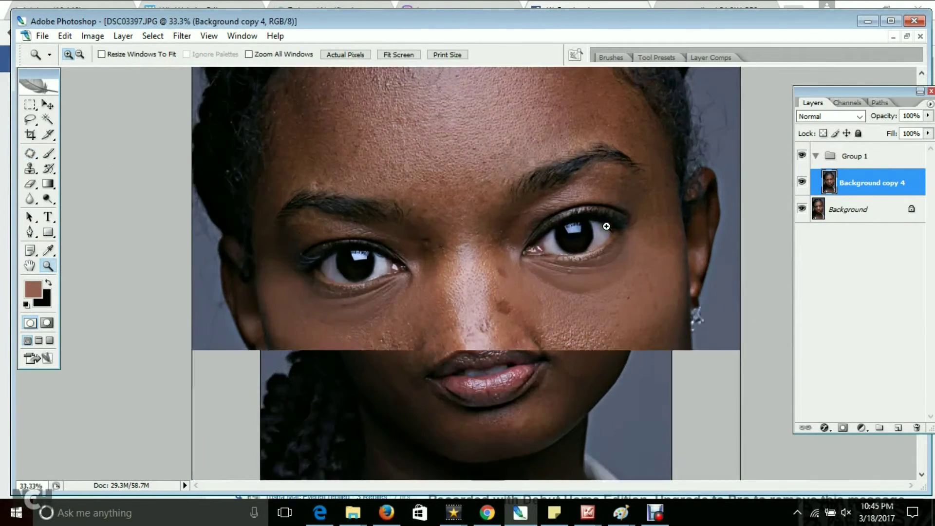
pyautogui.hotkey('ctrl', '+')
pyautogui.press('j')
pyautogui.moveTo(398, 271); pyautogui.dragTo(395, 276)
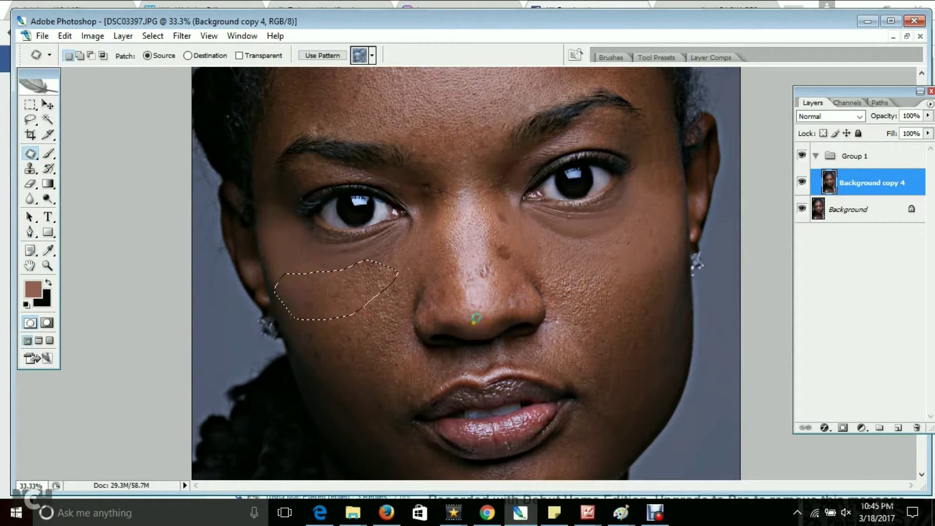
pyautogui.moveTo(336, 309); pyautogui.dragTo(606, 303)
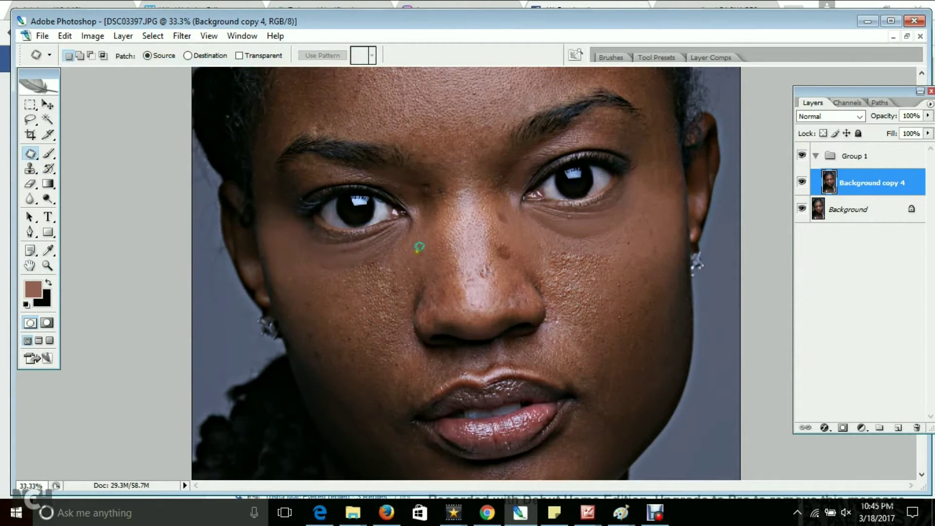
pyautogui.hotkey('ctrl', 'd')
pyautogui.moveTo(542, 239); pyautogui.dragTo(542, 239)
# - Fit the portrait on screen and duplicate the retouched layer as Background copy 5
pyautogui.press('z')
pyautogui.rightClick(335, 271)
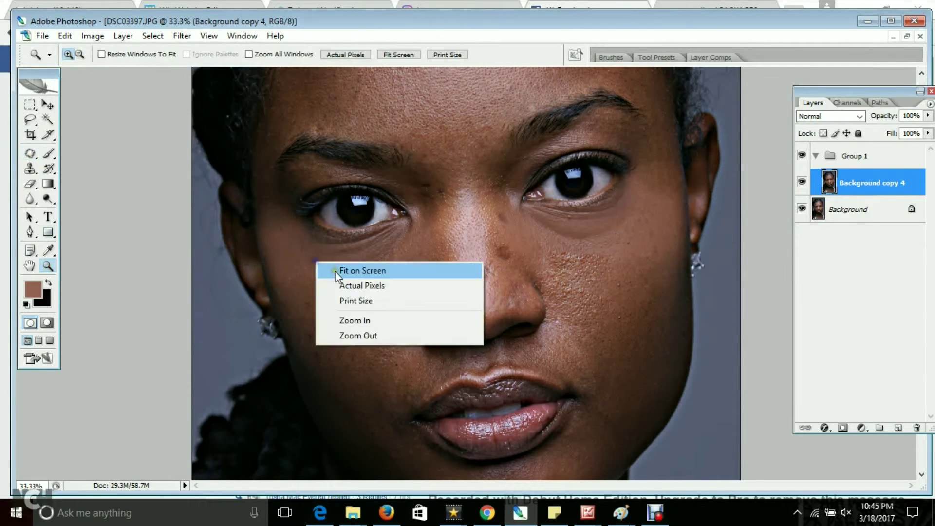
pyautogui.click(335, 271)
pyautogui.rightClick(828, 181)
pyautogui.click(825, 214)
pyautogui.press('Return')
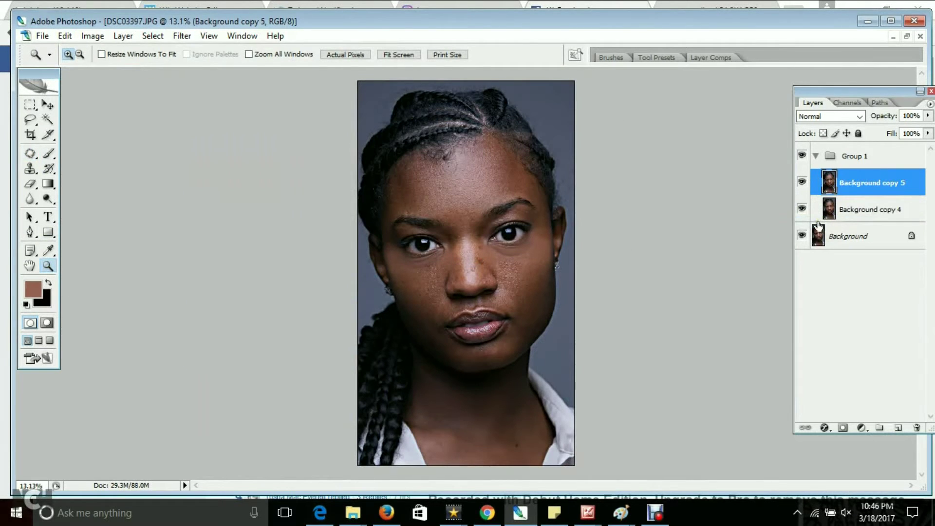
# - Apply a Surface Blur with an increased radius to Background copy 4
pyautogui.click(530, 285)
pyautogui.click(867, 209)
pyautogui.click(182, 36)
pyautogui.click(375, 272)
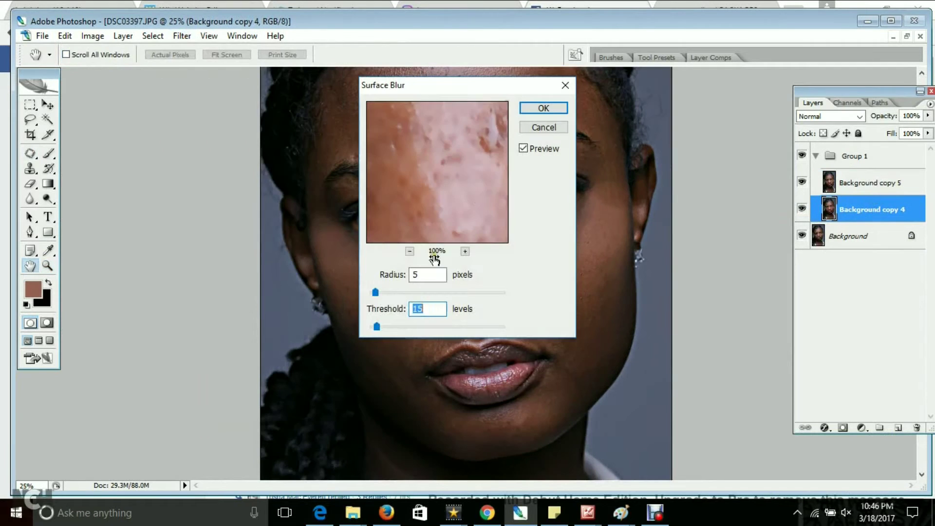
pyautogui.click(409, 251)
pyautogui.moveTo(375, 292); pyautogui.dragTo(396, 292)
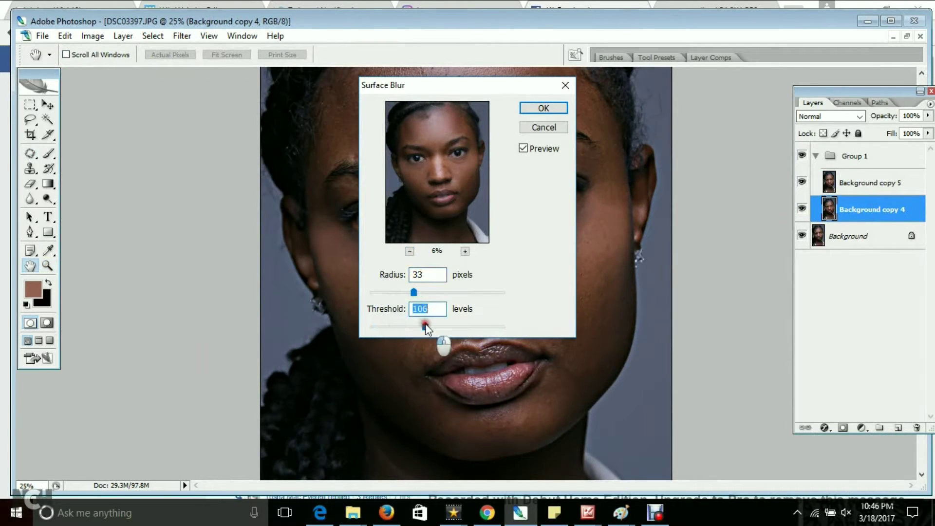
pyautogui.click(543, 108)
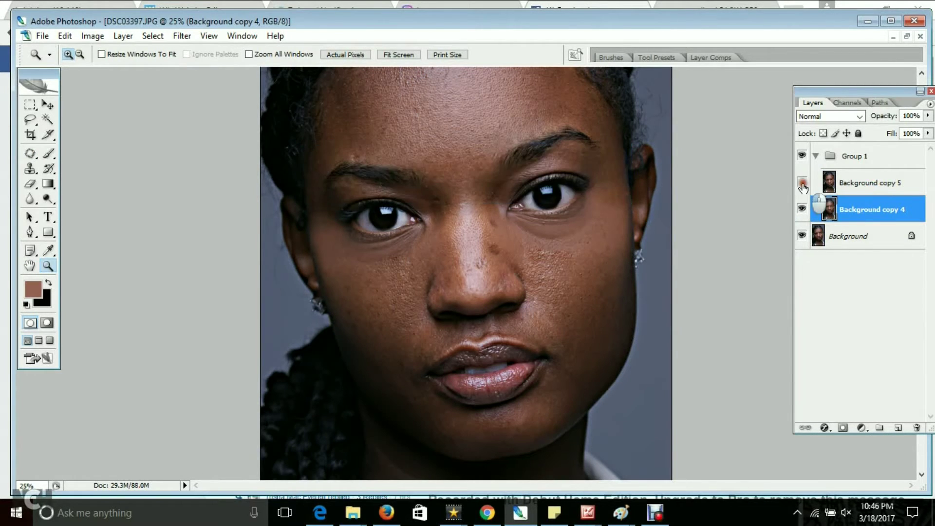
# - Duplicate Background copy 5 as a hidden Background copy 6 and reselect copy 5
pyautogui.click(858, 189)
pyautogui.hotkey('ctrl', 'j')
pyautogui.click(801, 182)
pyautogui.click(867, 210)
pyautogui.click(31, 169)
# - Erase over the forehead with a 312 px eraser at 40% opacity to reveal smoothed skin
pyautogui.click(30, 184)
pyautogui.click(108, 54)
pyautogui.moveTo(169, 146); pyautogui.dragTo(92, 146)
pyautogui.click(251, 54)
pyautogui.click(108, 55)
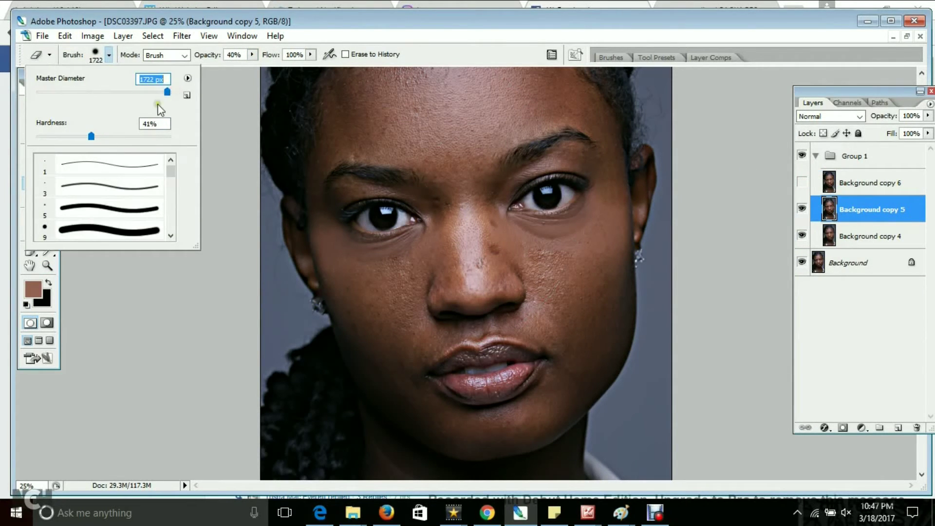
pyautogui.moveTo(134, 91); pyautogui.dragTo(141, 91)
pyautogui.click(575, 256)
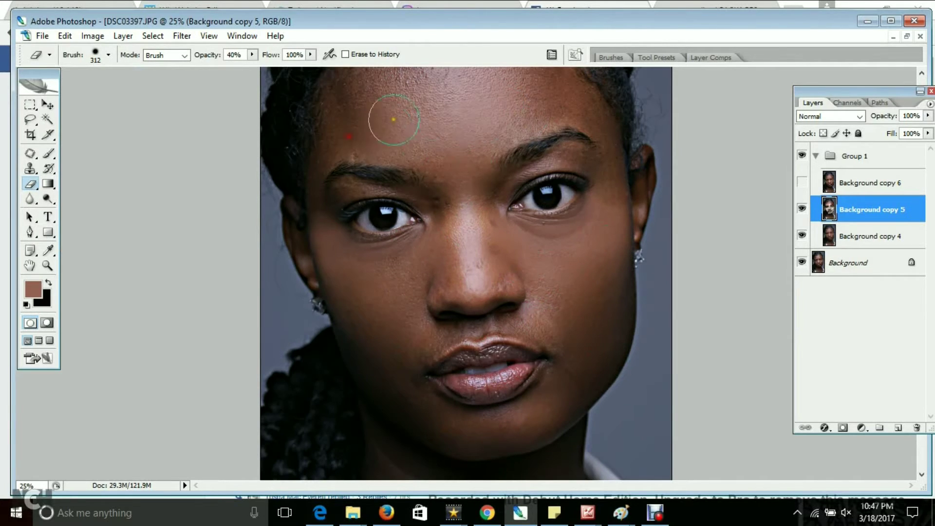
# - Erase over the cheek with the eraser reduced to 192 px
pyautogui.scroll(3, 564, 195)
pyautogui.click(108, 55)
pyautogui.moveTo(141, 92); pyautogui.dragTo(133, 92)
pyautogui.click(607, 323)
pyautogui.scroll(-5, 406, 255)
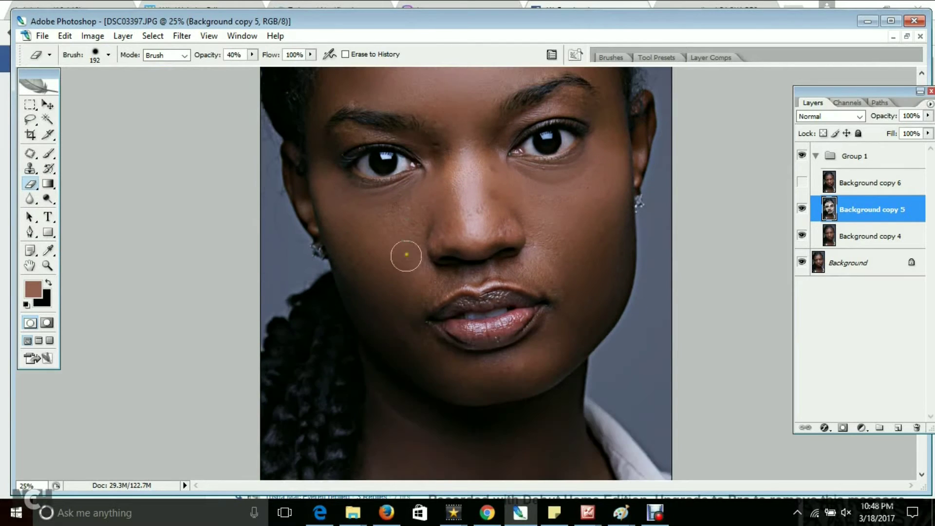
pyautogui.scroll(-2, 437, 284)
# - Lower Background copy 4's opacity to 71% and show the retouch group again
pyautogui.click(48, 265)
pyautogui.hotkey('ctrl', '0')
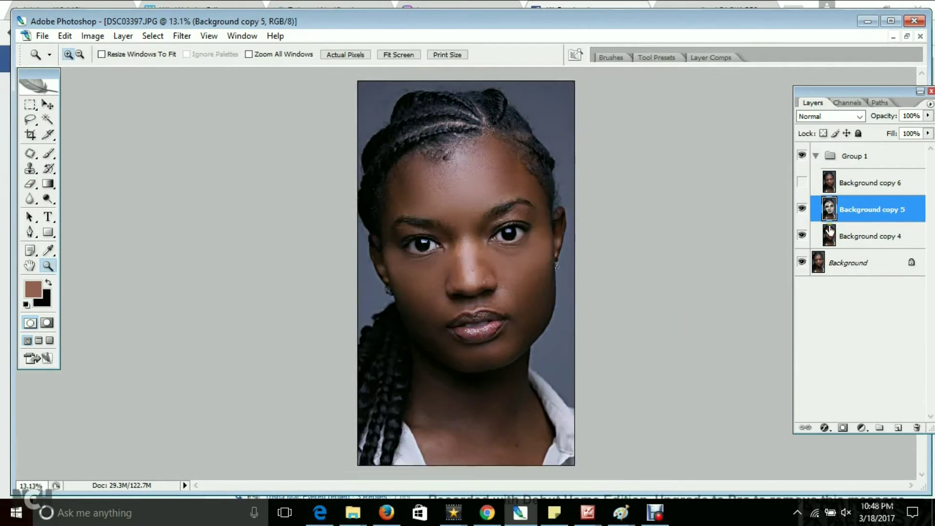
pyautogui.click(480, 278)
pyautogui.click(48, 171)
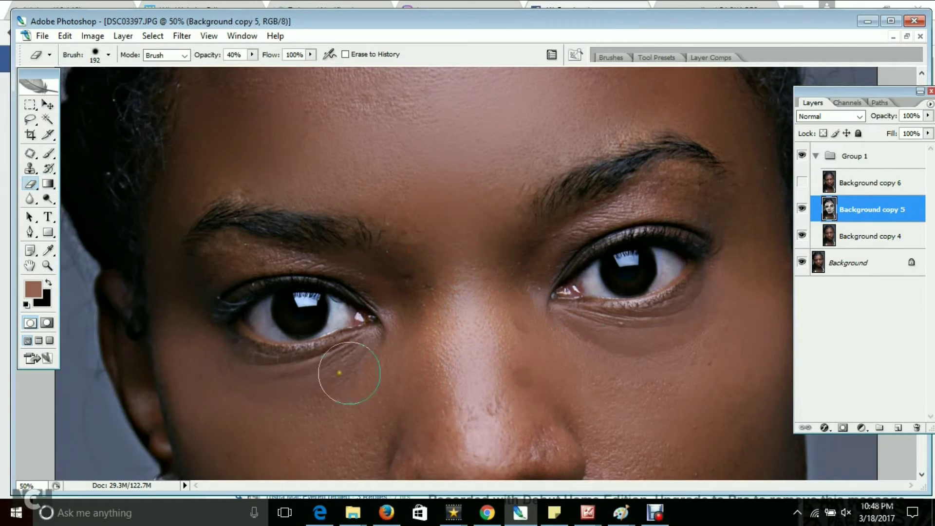
pyautogui.press('z')
pyautogui.rightClick(356, 372)
pyautogui.click(401, 380)
pyautogui.click(872, 235)
pyautogui.moveTo(927, 116); pyautogui.dragTo(914, 140)
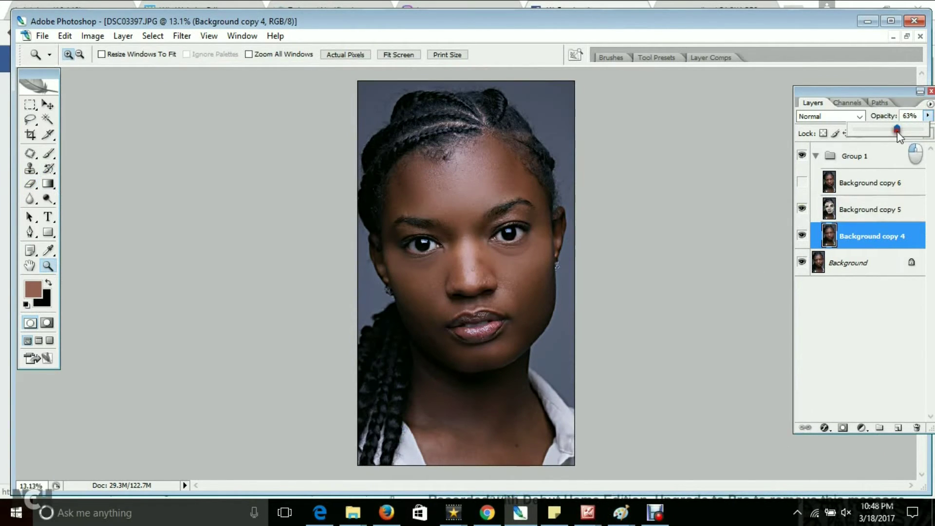
pyautogui.click(506, 243)
pyautogui.hotkey('ctrl', '0')
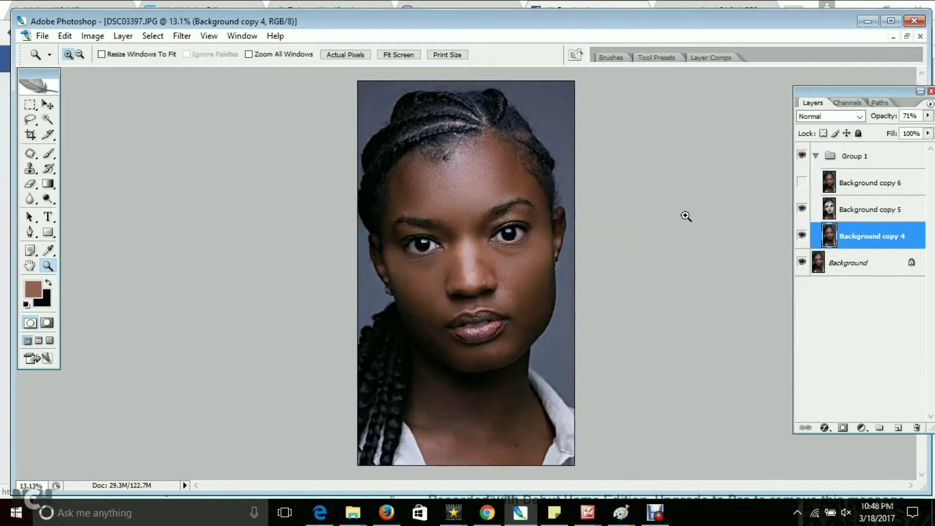
pyautogui.click(802, 155)
# - Show Background copy 6 and Apply Image subtracting Background copy 4 (scale 1.21, offset 128)
pyautogui.click(801, 182)
pyautogui.click(92, 35)
pyautogui.click(125, 94)
pyautogui.click(475, 155)
pyautogui.click(407, 202)
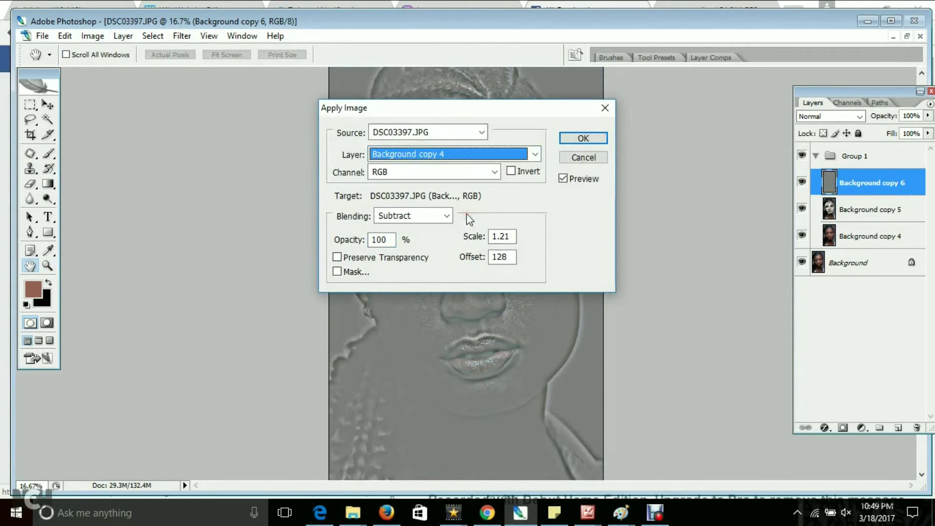
pyautogui.click(582, 138)
# - Set the texture layer to Linear Light blending at 7% opacity
pyautogui.click(830, 116)
pyautogui.click(824, 244)
pyautogui.moveTo(927, 116); pyautogui.dragTo(861, 136)
pyautogui.hotkey('ctrl', '0')
pyautogui.moveTo(927, 116); pyautogui.dragTo(859, 137)
pyautogui.hotkey('ctrl', '+')
pyautogui.hotkey('ctrl', '+')
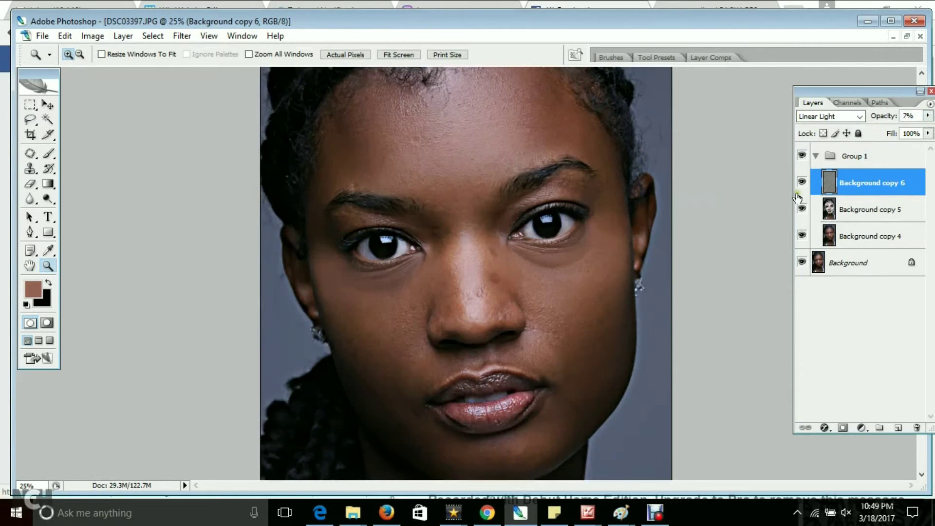
# - Set the Blur tool strength to 75% while working on Background copy 4
pyautogui.press('r')
pyautogui.click(108, 55)
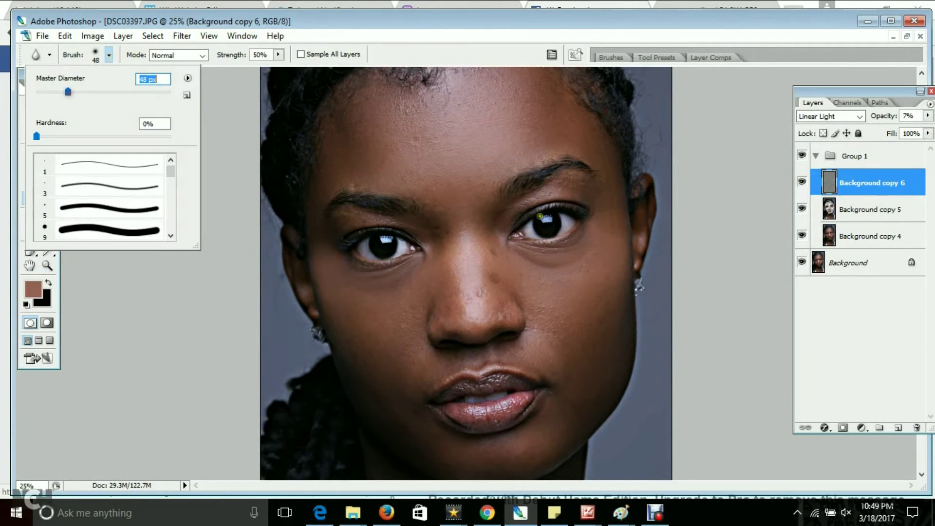
pyautogui.press('Return')
pyautogui.hotkey('alt', '[')
pyautogui.hotkey('alt', '[')
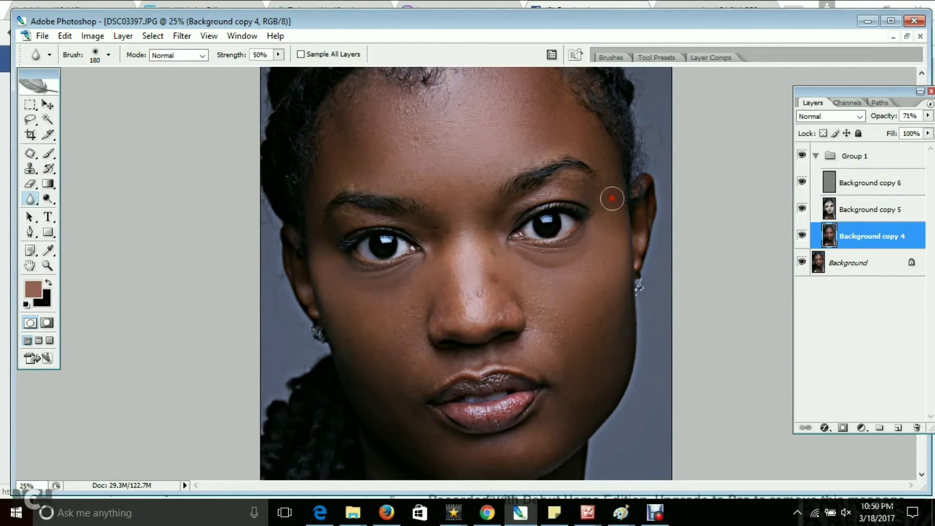
pyautogui.press('7')
pyautogui.press('5')
pyautogui.hotkey('alt', ']')
pyautogui.hotkey('alt', ']')
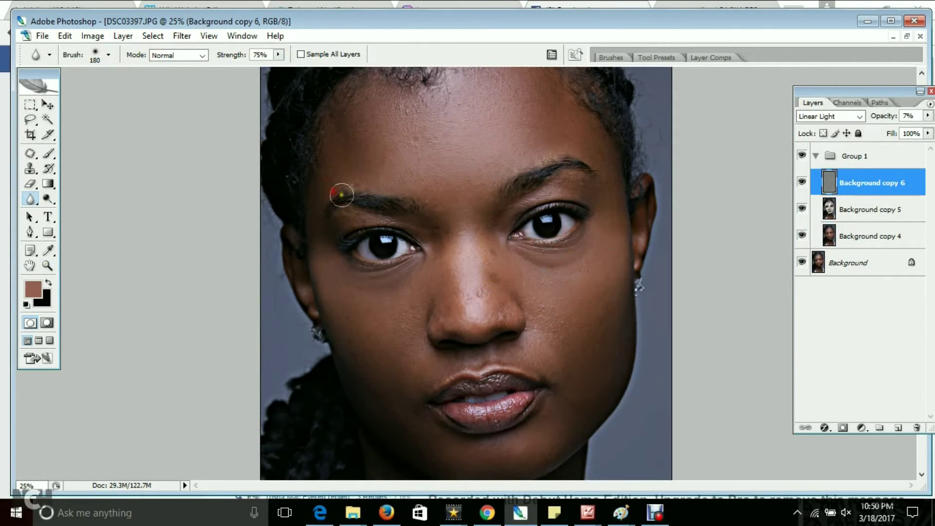
# - Merge copies 6, 5 and 4, then undo the merge
pyautogui.keyDown('shift'); pyautogui.click(870, 209); pyautogui.keyUp('shift')
pyautogui.rightClick(870, 209)
pyautogui.click(814, 457)
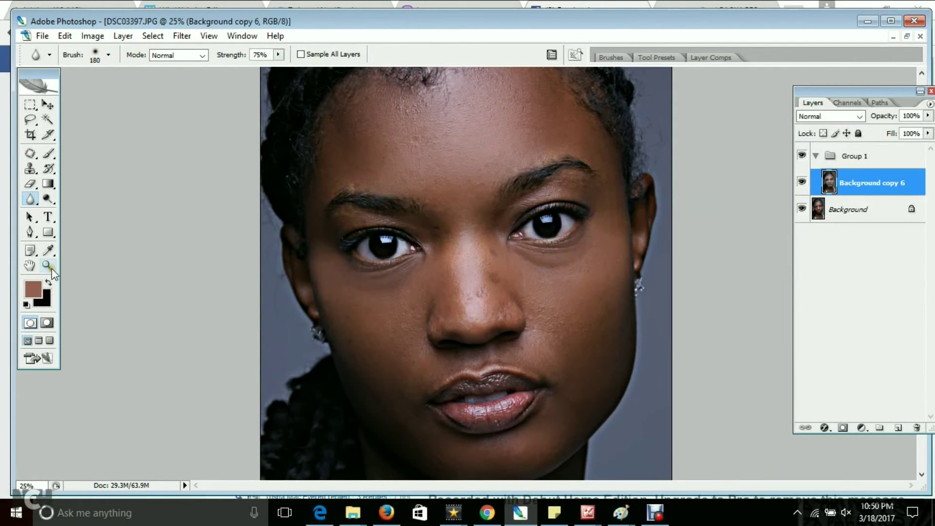
pyautogui.press('z')
pyautogui.hotkey('ctrl', '0')
pyautogui.rightClick(857, 184)
pyautogui.press('Escape')
pyautogui.hotkey('ctrl', 'z')
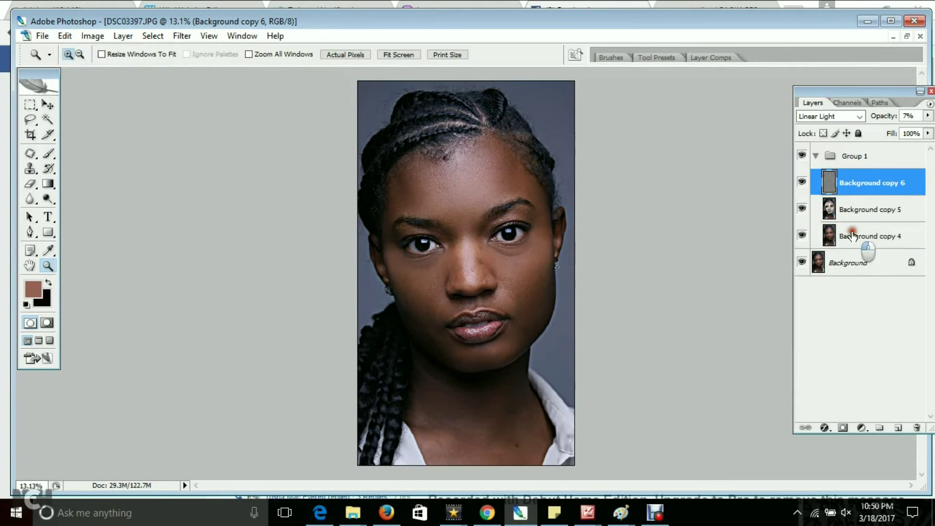
# - Raise Background copy 4's opacity to about 90%
pyautogui.click(870, 236)
pyautogui.click(927, 116)
pyautogui.moveTo(923, 130); pyautogui.dragTo(917, 131)
pyautogui.click(486, 267)
pyautogui.click(534, 286)
pyautogui.scroll(3, 535, 286)
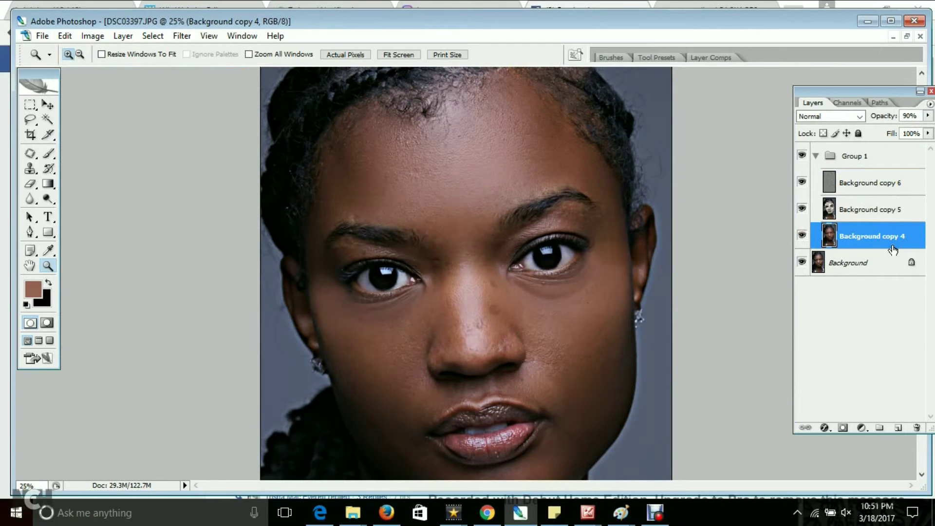
# - Select copies 6, 5 and 4 and merge them with Ctrl+E
pyautogui.keyDown('shift'); pyautogui.click(870, 183); pyautogui.keyUp('shift')
pyautogui.hotkey('ctrl', 'e')
pyautogui.rightClick(487, 292)
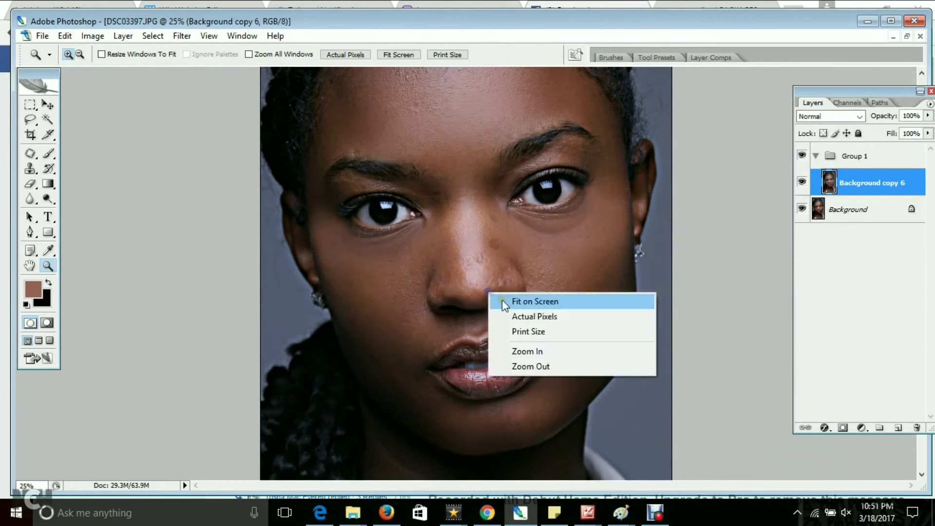
# - Zoom in on the nose and set the Healing Brush hardness to about 45%
pyautogui.click(521, 363)
pyautogui.tripleClick(504, 315)
pyautogui.hotkey('ctrl', '+')
pyautogui.click(29, 168)
pyautogui.moveTo(30, 153); pyautogui.dragTo(98, 167)
pyautogui.click(110, 55)
pyautogui.moveTo(112, 116); pyautogui.dragTo(95, 116)
pyautogui.press('Return')
# - Try the Healing Brush in Replace mode at size 54 on the nose, then undo it
pyautogui.click(172, 55)
pyautogui.click(109, 55)
pyautogui.write('54')
pyautogui.press('Return')
pyautogui.click(727, 372)
pyautogui.click(482, 212)
pyautogui.click(65, 36)
pyautogui.click(81, 75)
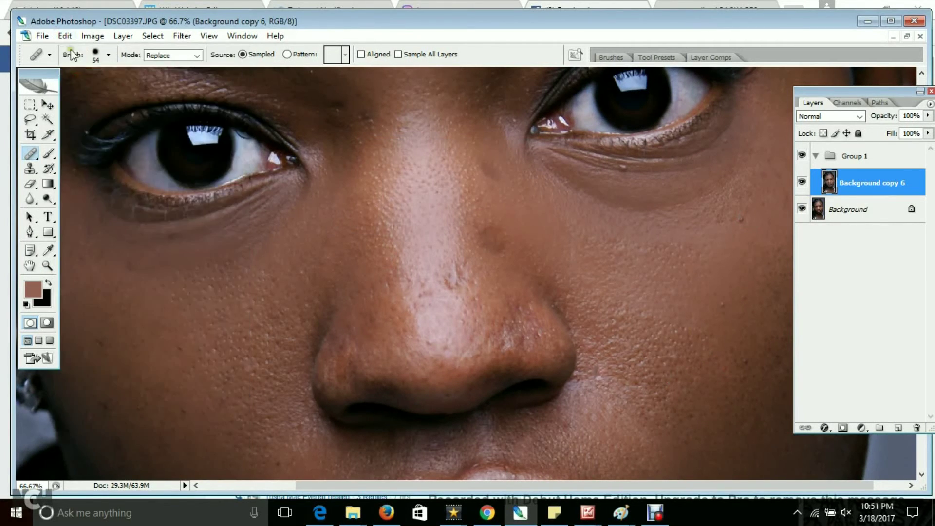
# - Switch to a size-40 Clone Stamp and duplicate the layer as Background copy 7
pyautogui.press('s')
pyautogui.click(108, 55)
pyautogui.write('40')
pyautogui.press('Return')
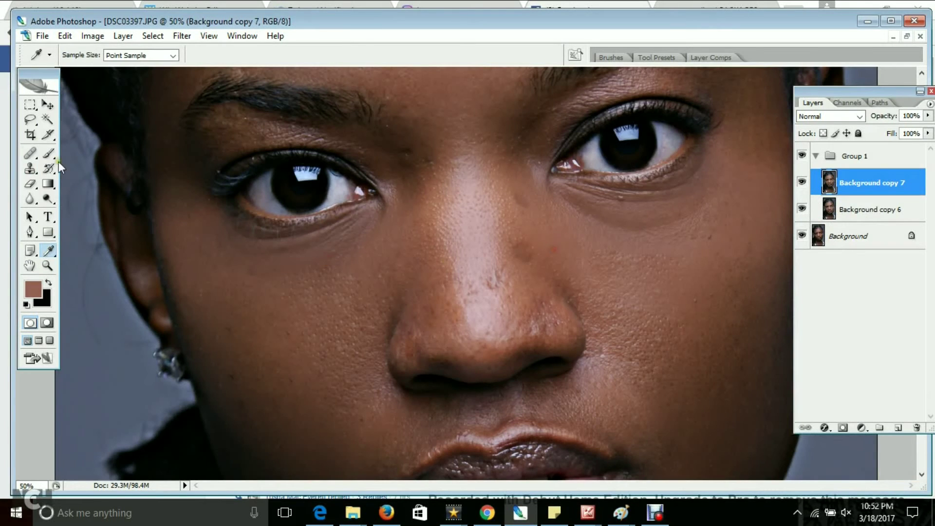
pyautogui.press('s')
pyautogui.press('z')
pyautogui.keyDown('alt'); pyautogui.click(428, 261); pyautogui.keyUp('alt')
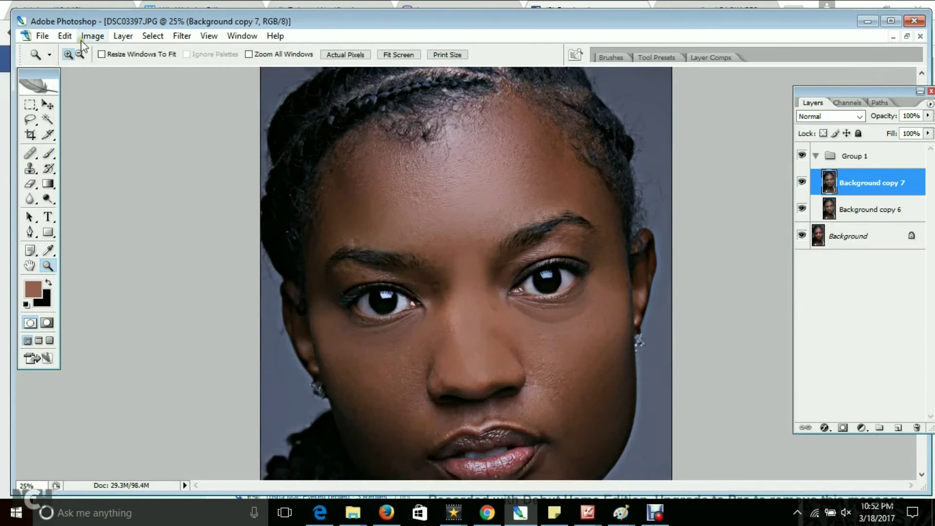
# - Apply Surface Blur to Background copy 6 with radius 59 and threshold 172
pyautogui.click(866, 210)
pyautogui.click(182, 36)
pyautogui.click(390, 263)
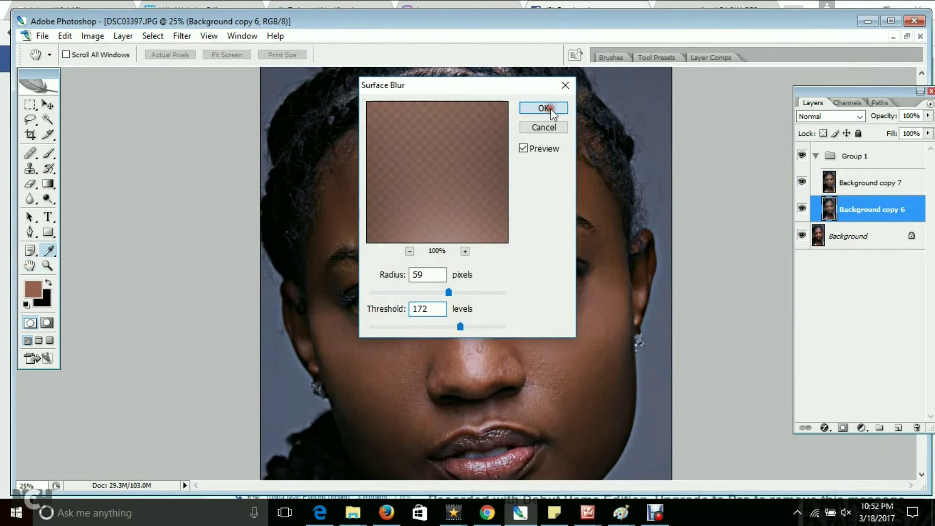
pyautogui.click(551, 110)
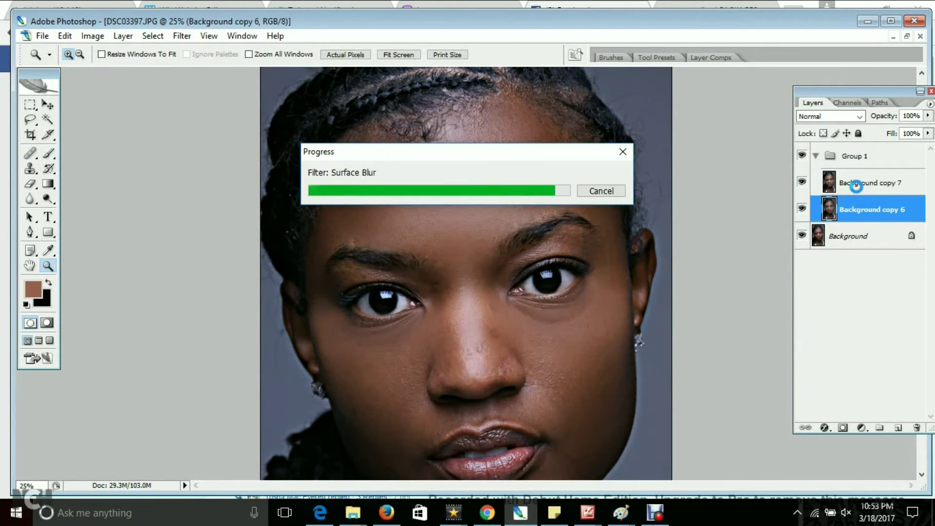
# - Erase skin areas on Background copy 7 with a 40% opacity Eraser
pyautogui.click(856, 184)
pyautogui.click(500, 348)
pyautogui.click(30, 184)
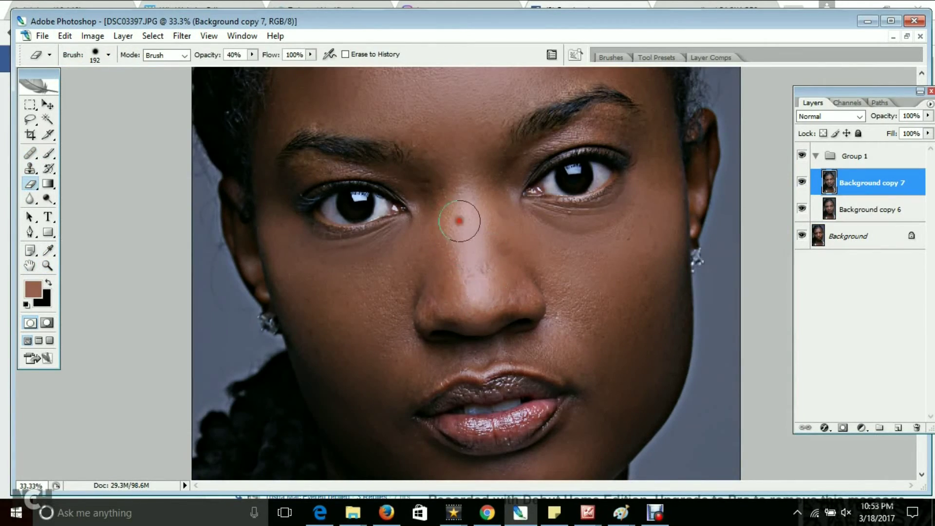
pyautogui.scroll(2, 518, 272)
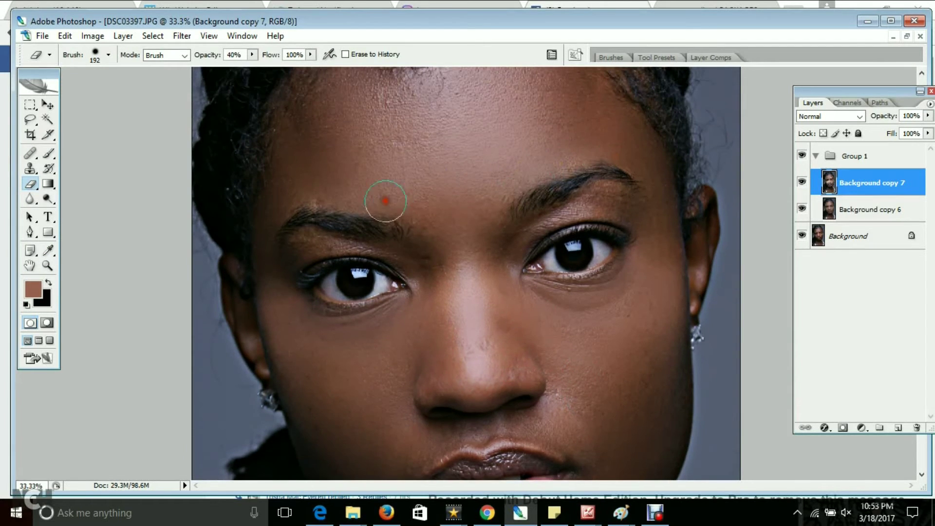
pyautogui.scroll(3, 383, 198)
pyautogui.scroll(-5, 405, 314)
pyautogui.scroll(-3, 405, 314)
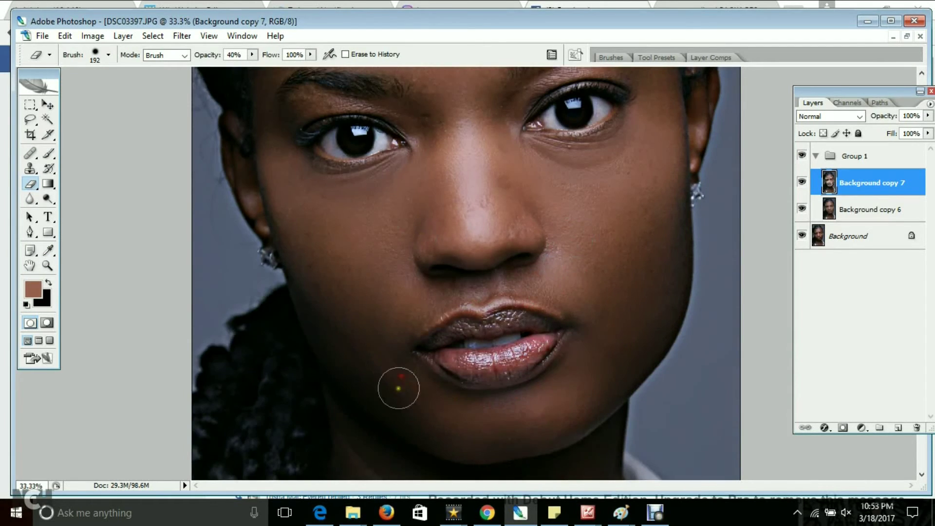
pyautogui.scroll(2, 563, 292)
# - Lower Background copy 6 fill to 48% and merge it with copy 7
pyautogui.click(47, 266)
pyautogui.hotkey('ctrl', '0')
pyautogui.click(871, 210)
pyautogui.moveTo(927, 133); pyautogui.dragTo(862, 182)
pyautogui.click(520, 265)
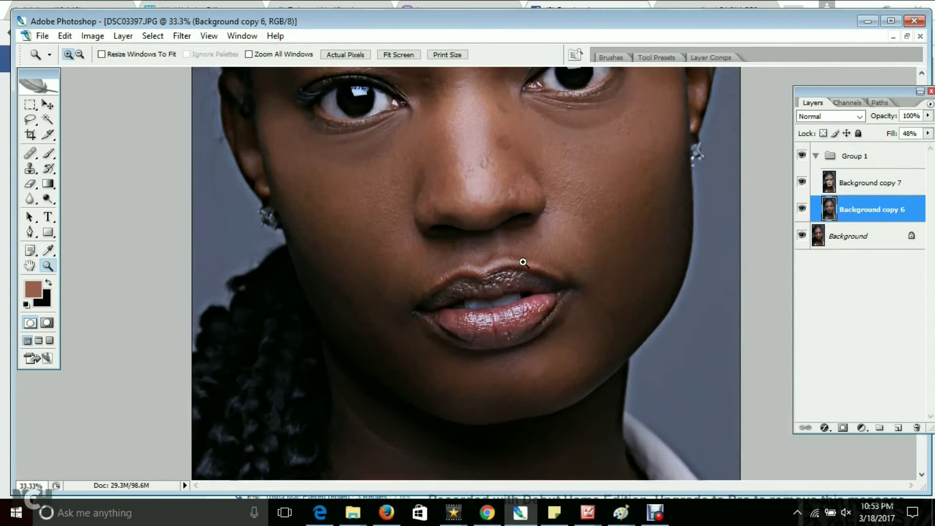
pyautogui.rightClick(857, 182)
pyautogui.click(720, 303)
pyautogui.click(546, 276)
# - Dismiss the Healing Brush source error and clone-stamp small blemishes on the nose and cheek
pyautogui.press('j')
pyautogui.click(652, 302)
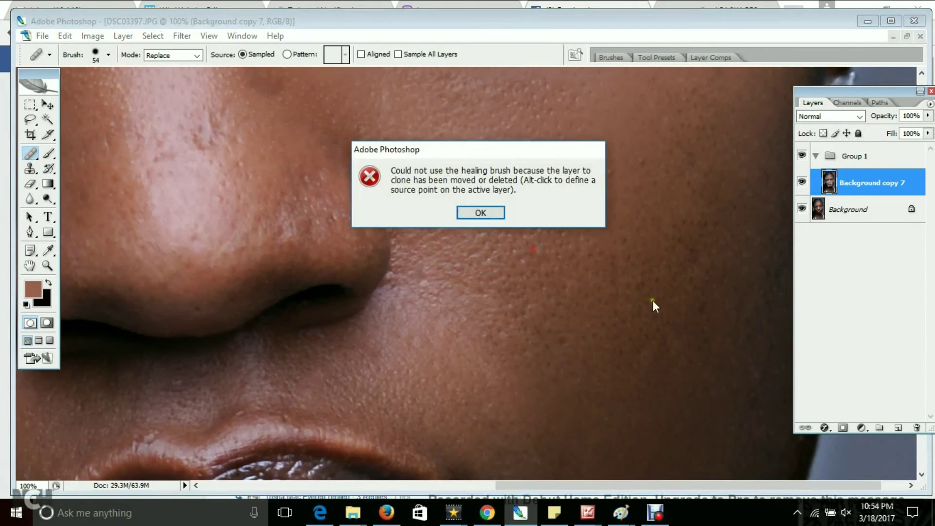
pyautogui.click(474, 214)
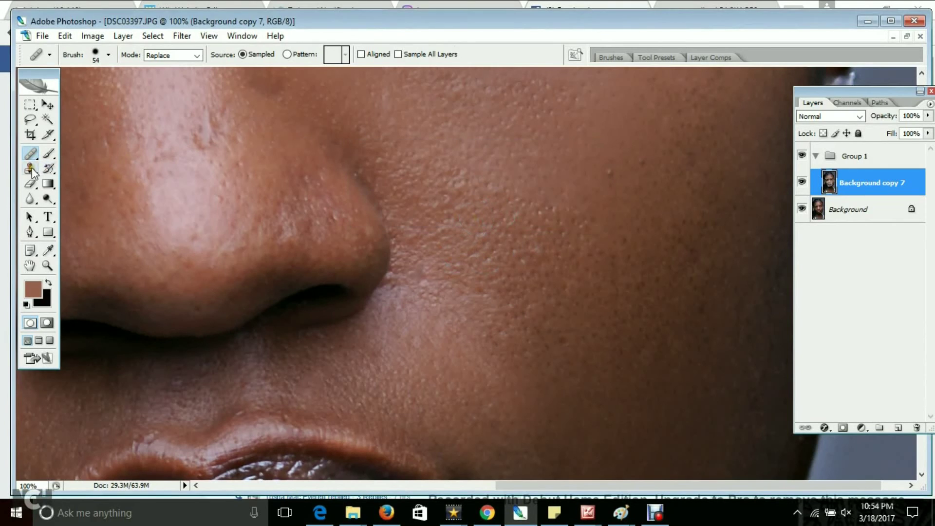
pyautogui.press('s')
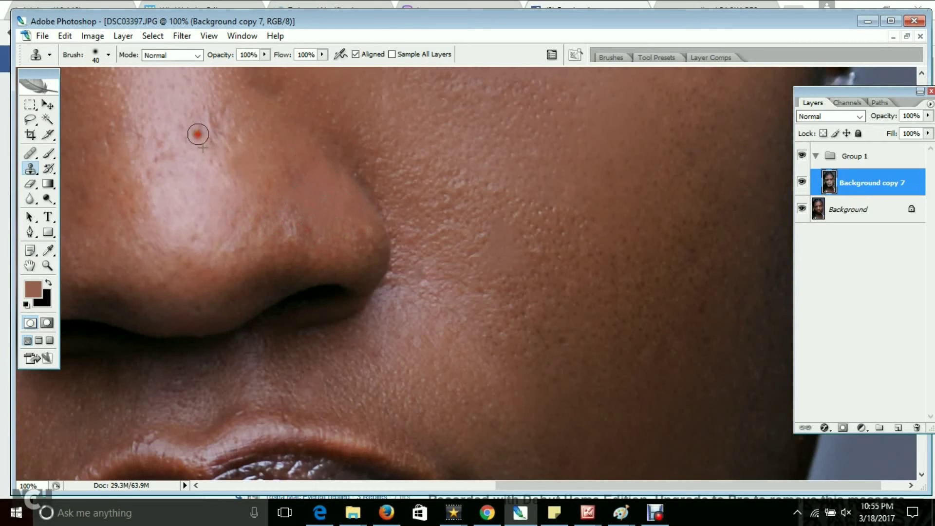
pyautogui.press('z')
pyautogui.hotkey('ctrl', '0')
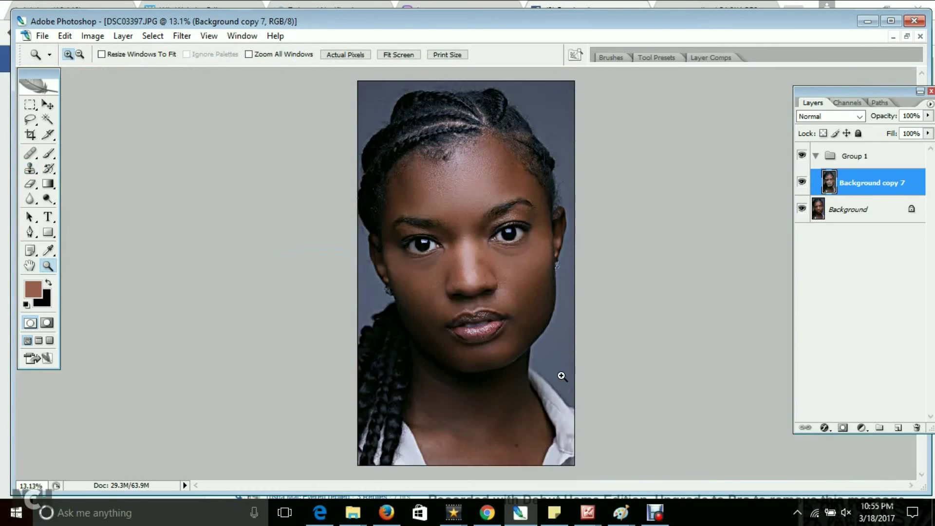
pyautogui.click(515, 328)
# - Paint sampled skin colour on Background copy 8, fade it to 39%, and merge it down
pyautogui.keyDown('alt'); pyautogui.click(512, 277); pyautogui.keyUp('alt')
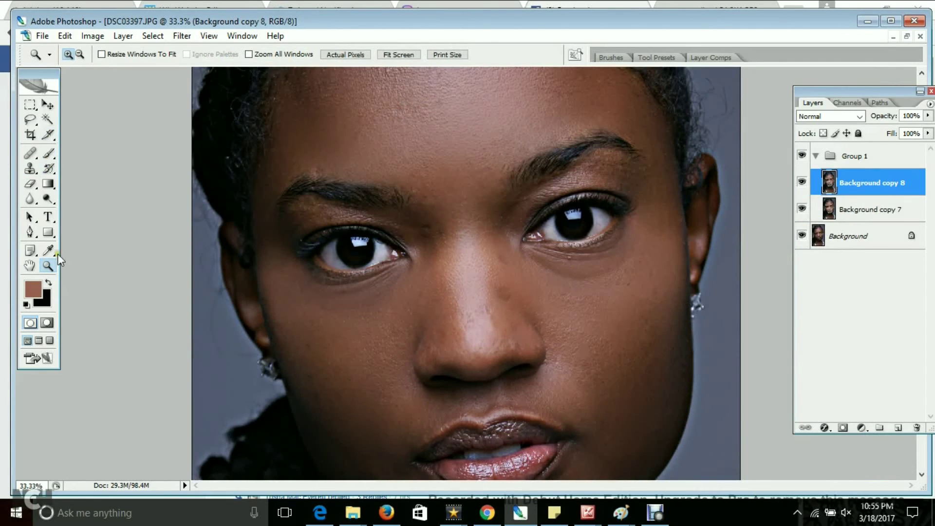
pyautogui.click(48, 250)
pyautogui.click(49, 153)
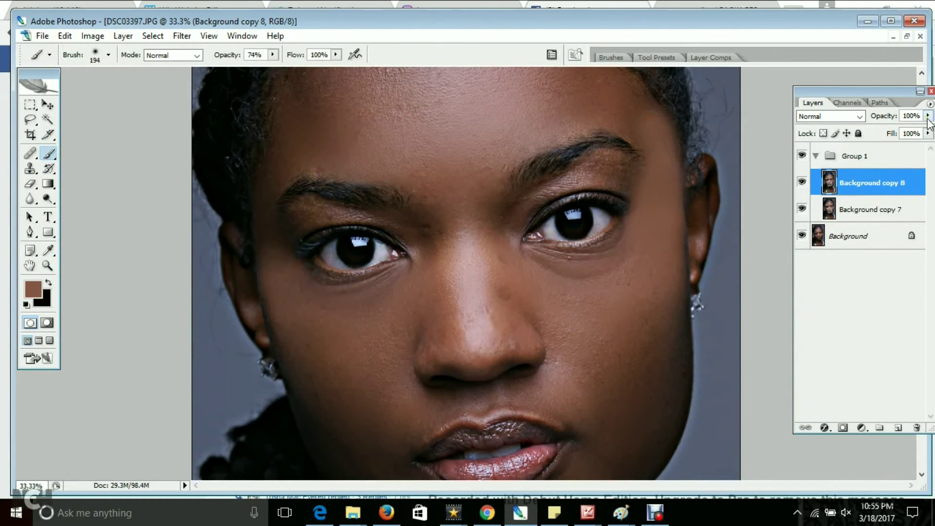
pyautogui.click(927, 116)
pyautogui.moveTo(922, 128); pyautogui.dragTo(880, 129)
pyautogui.press('z')
pyautogui.hotkey('ctrl', '0')
pyautogui.keyDown('shift'); pyautogui.click(868, 209); pyautogui.keyUp('shift')
pyautogui.hotkey('ctrl', 'e')
# - Zoom in on the brow and clone-stamp the skin above the eye
pyautogui.click(475, 231)
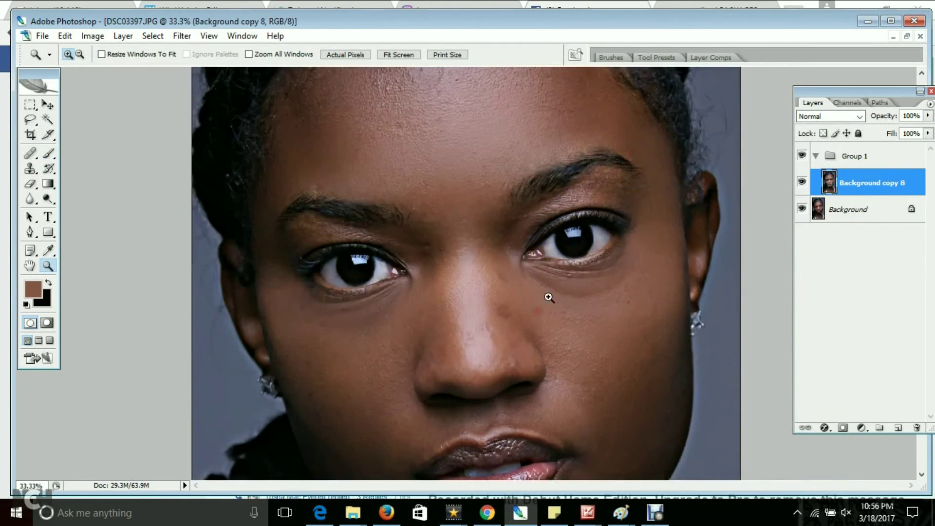
pyautogui.click(549, 297)
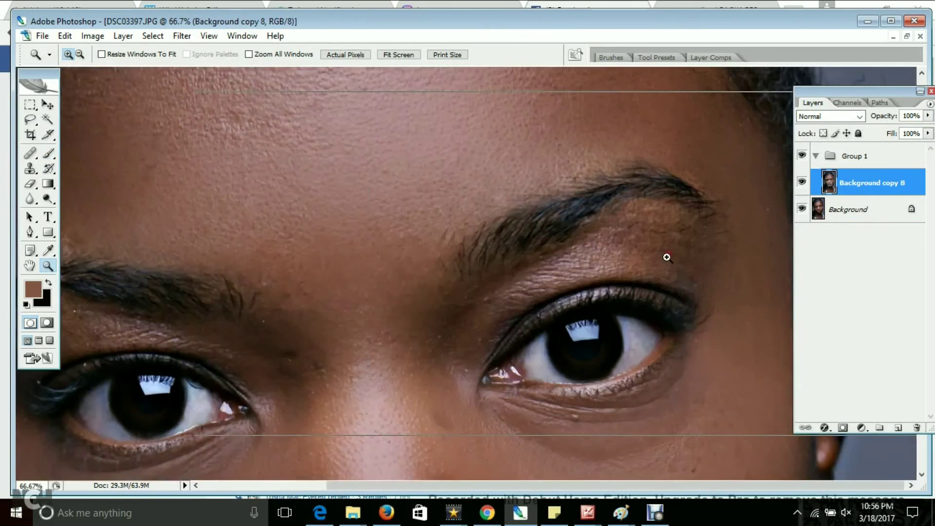
pyautogui.click(665, 257)
pyautogui.press('s')
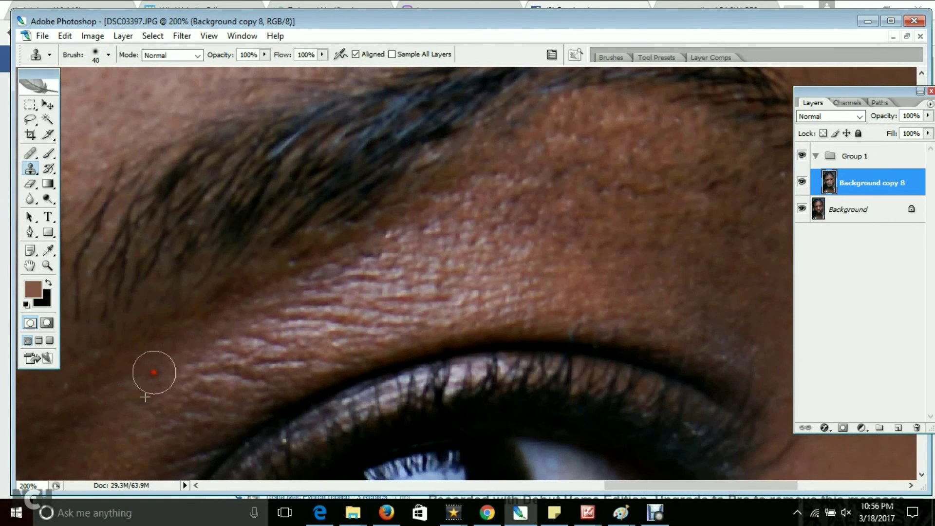
pyautogui.click(47, 265)
pyautogui.hotkey('ctrl', '0')
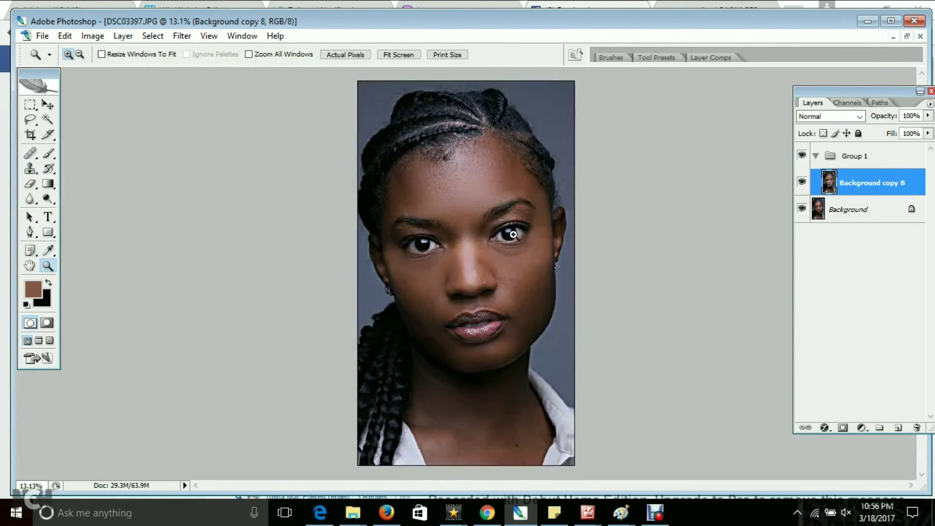
pyautogui.click(467, 229)
pyautogui.hotkey('ctrl', '0')
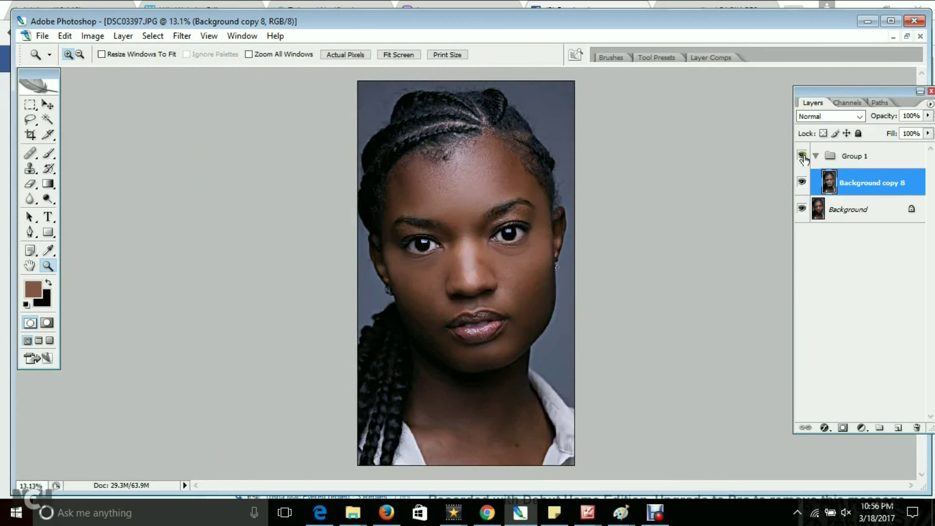